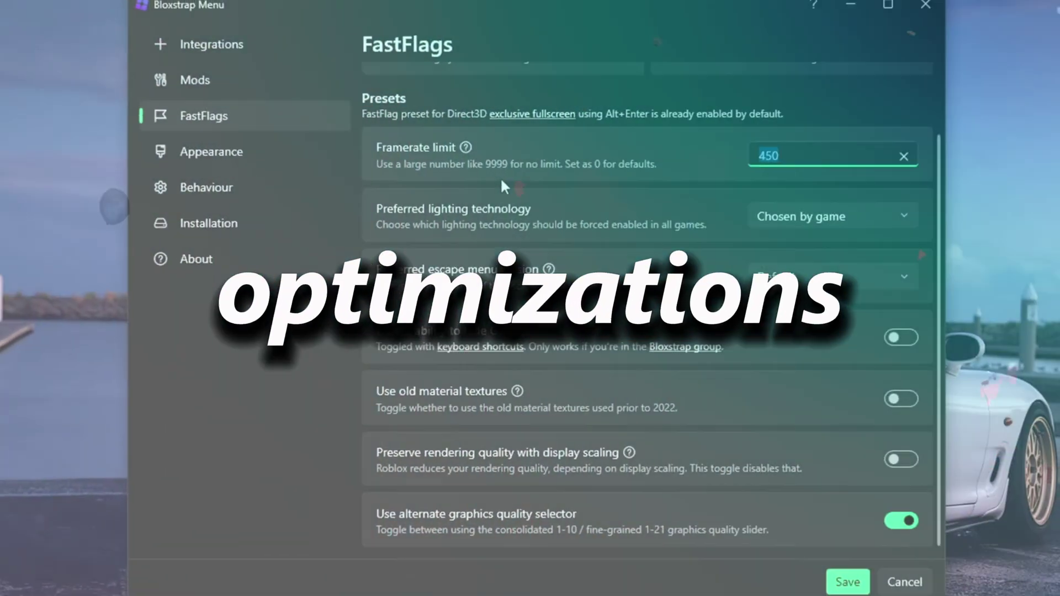
# Replace the 450 frame-rate cap with 99999999 in Bloxstrap's Framerate limit FastFlag.
pyautogui.write('99999999')
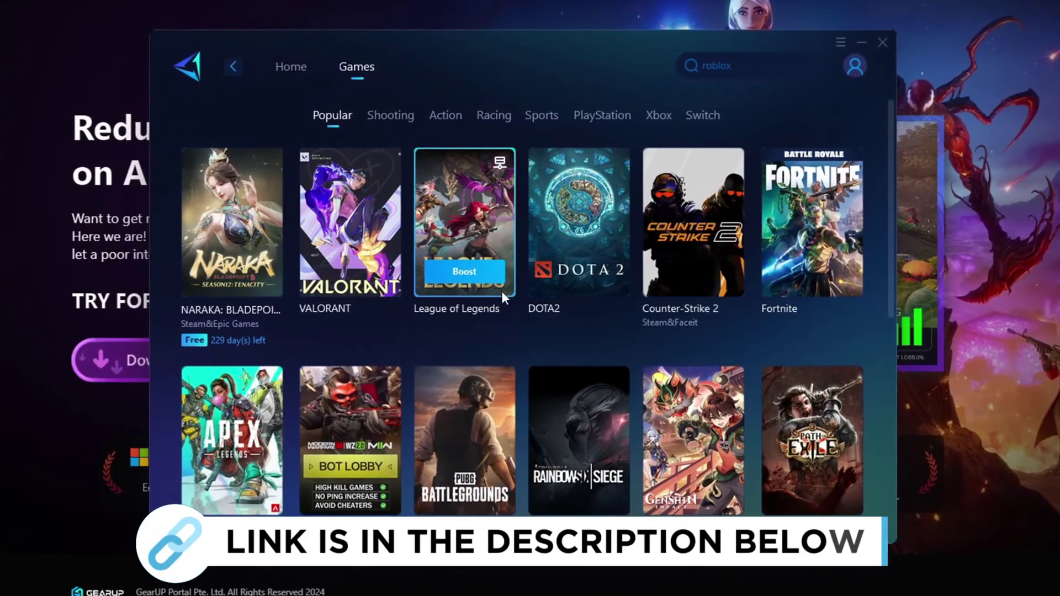
# Scroll to the Roblox tile and show the 'roblox' search suggestions in GearUP Booster.
pyautogui.scroll(-5, 534, 246)
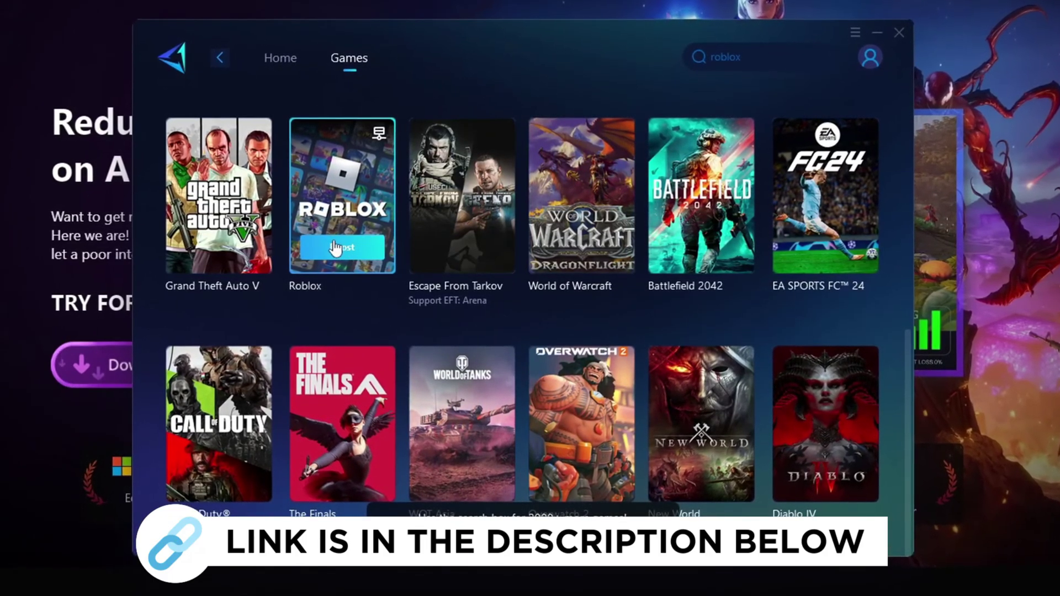
pyautogui.click(724, 57)
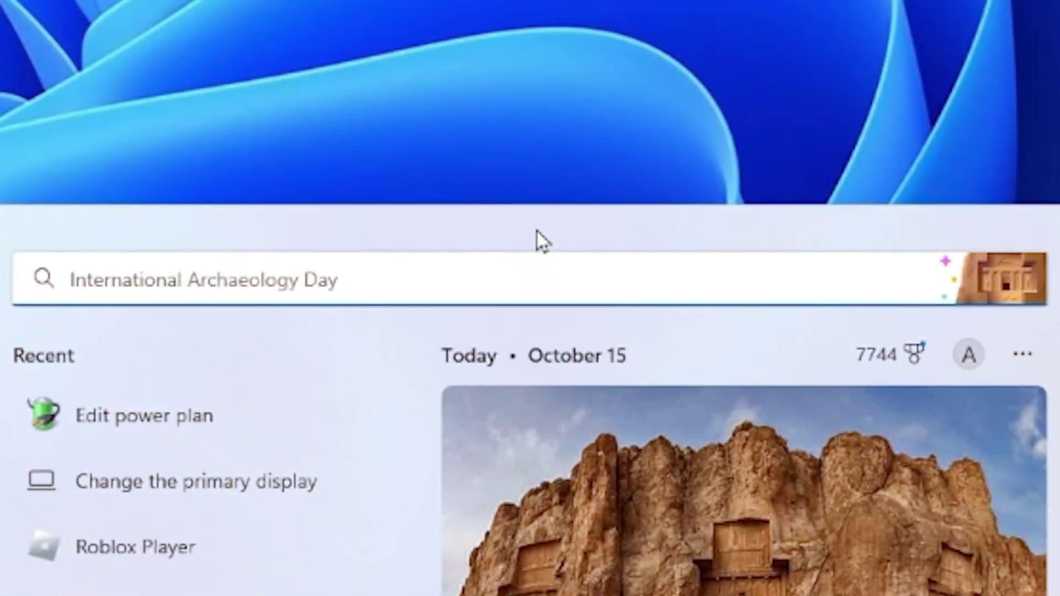
# Reach Windows' per-app Graphics settings through a 'game' search and Game Mode.
pyautogui.write('game')
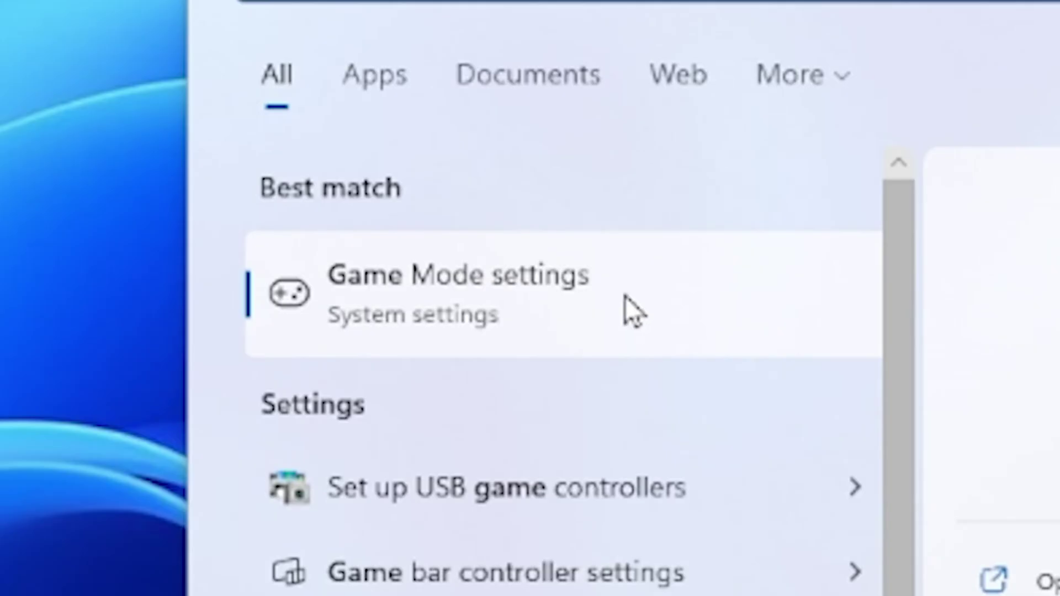
pyautogui.click(289, 521)
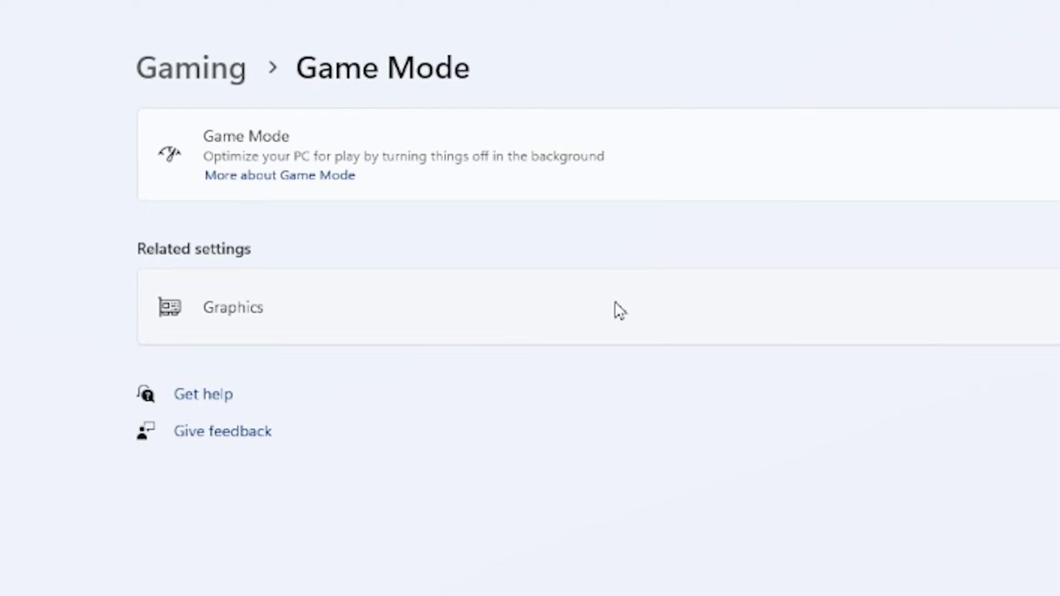
pyautogui.click(620, 311)
# Find Roblox in the graphics app list and show its power saving / high performance options.
pyautogui.scroll(-10, 591, 303)
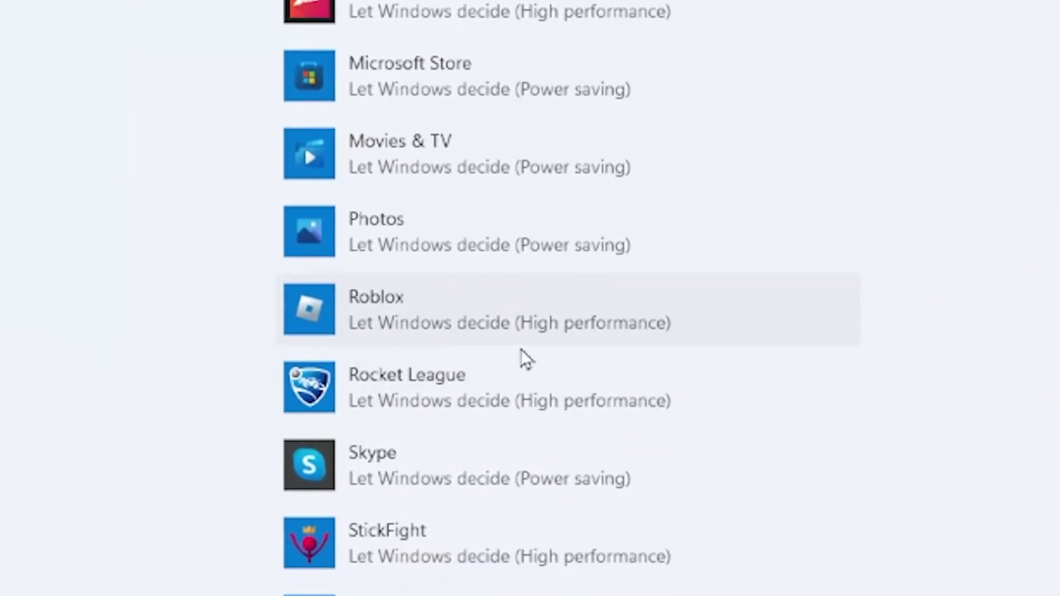
pyautogui.scroll(10, 521, 349)
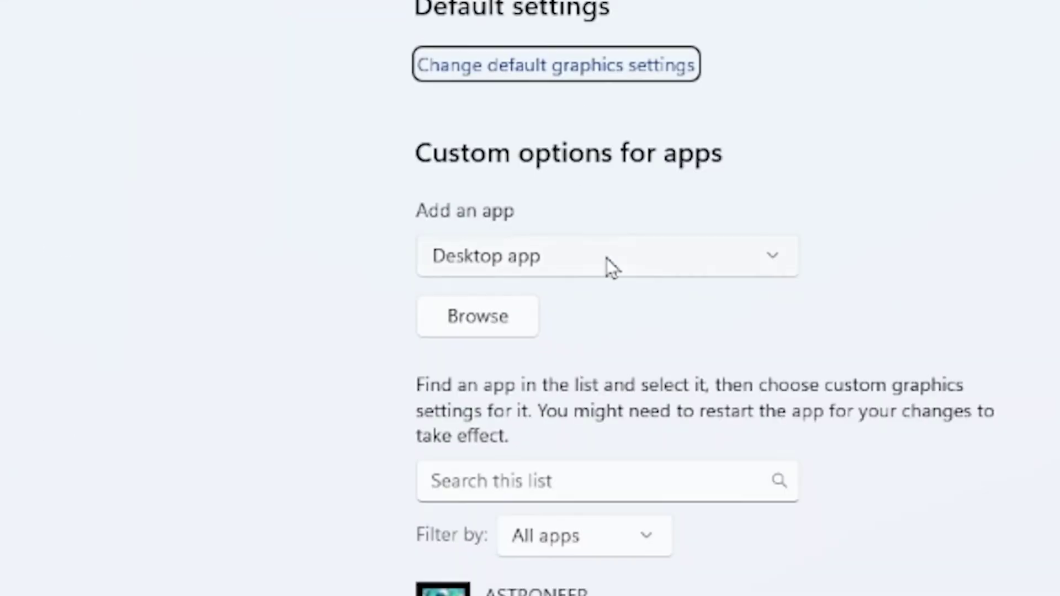
pyautogui.click(459, 317)
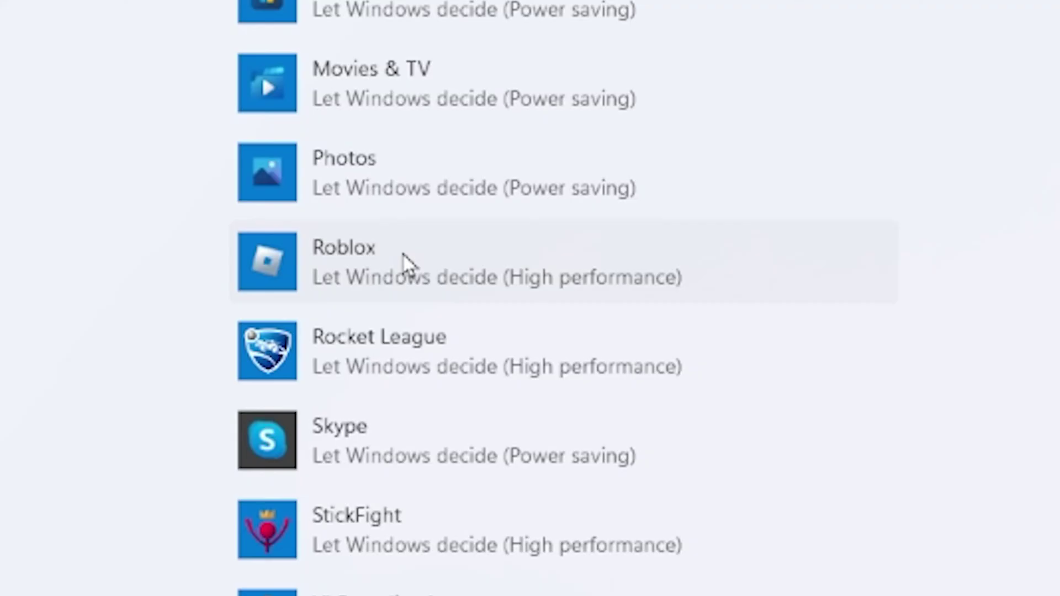
pyautogui.click(405, 264)
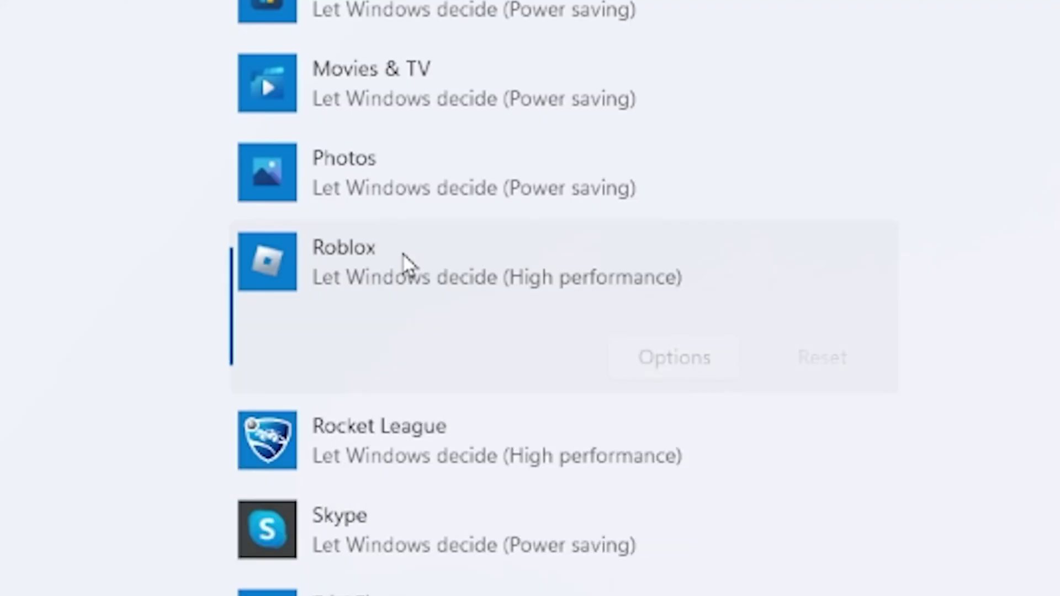
pyautogui.click(615, 366)
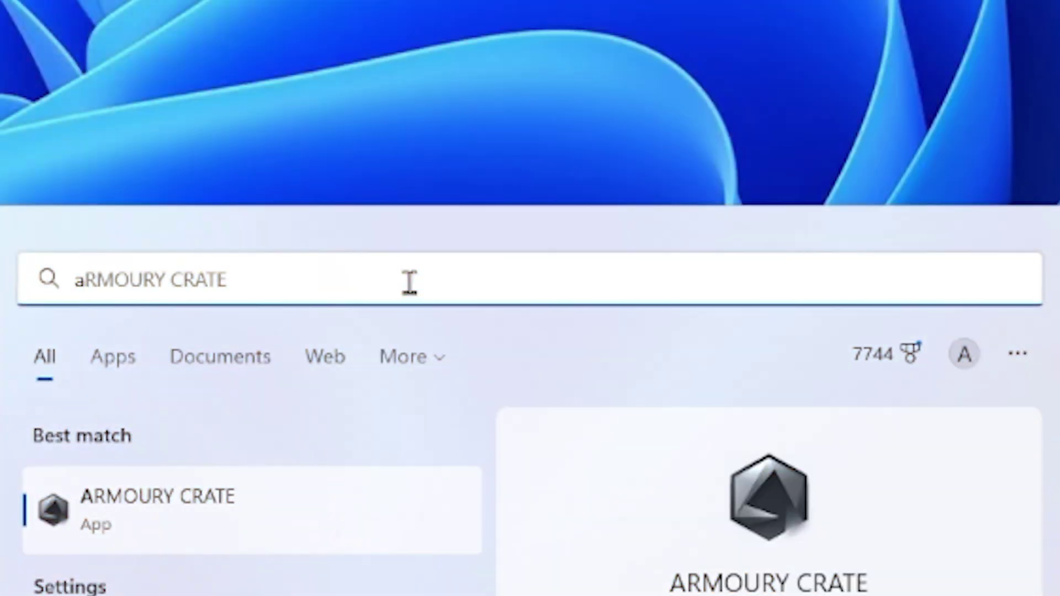
# Set Windows visual effects to 'Adjust for best performance', clearing every animation option.
pyautogui.write('djust')
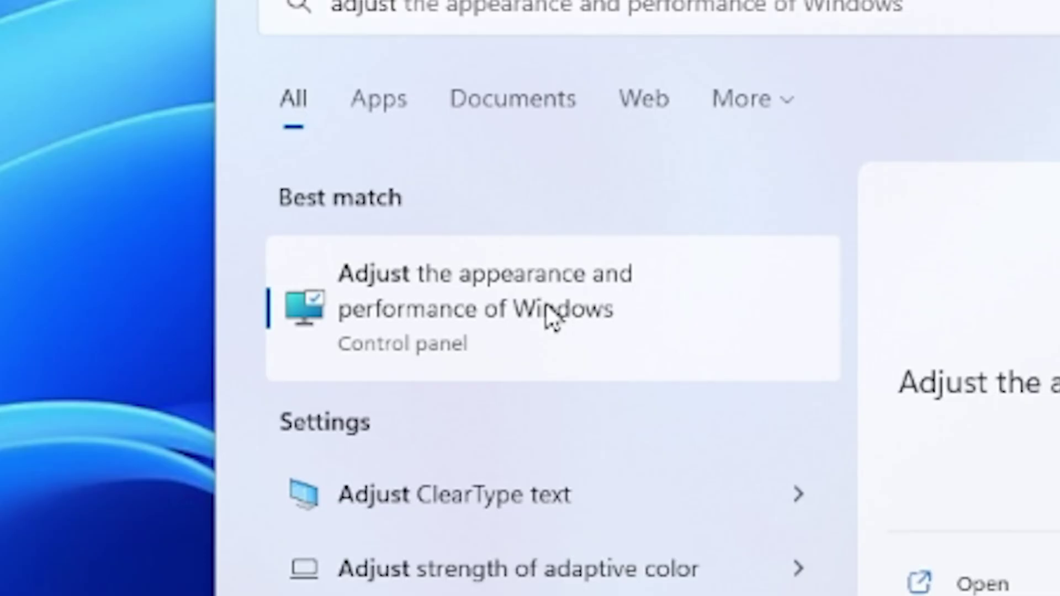
pyautogui.click(548, 317)
pyautogui.moveTo(593, 25); pyautogui.dragTo(577, 25)
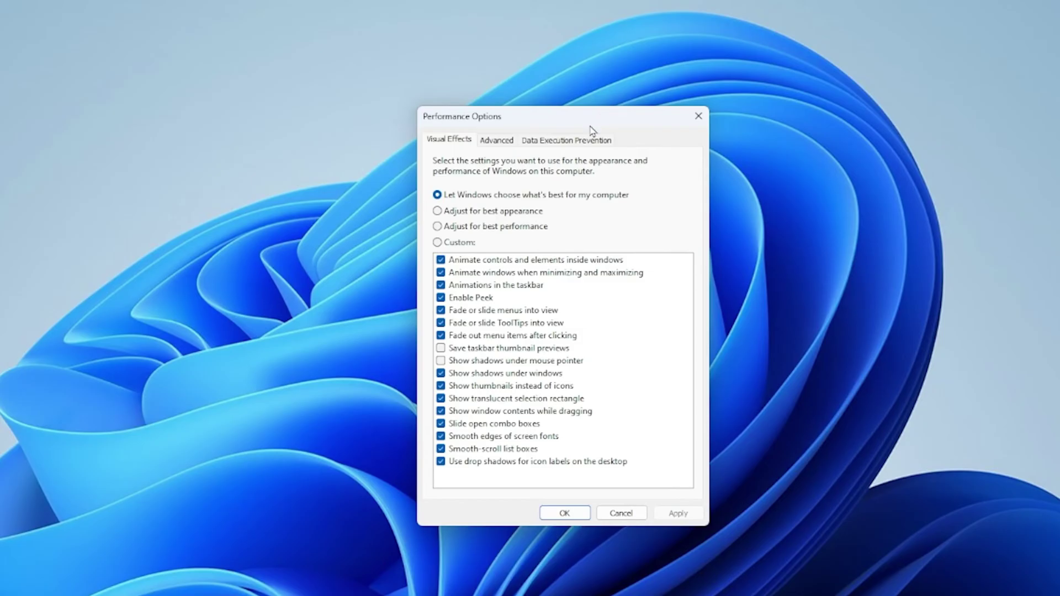
pyautogui.moveTo(592, 134)
pyautogui.mouseDown()
pyautogui.moveTo(281, 77)
pyautogui.moveTo(746, 111)
pyautogui.mouseUp()
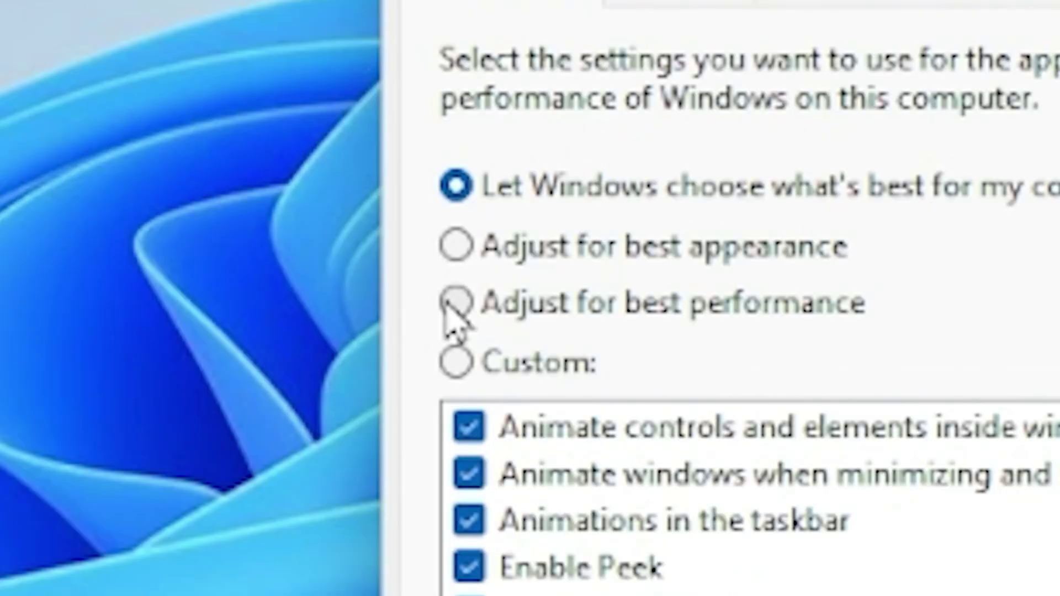
pyautogui.click(379, 301)
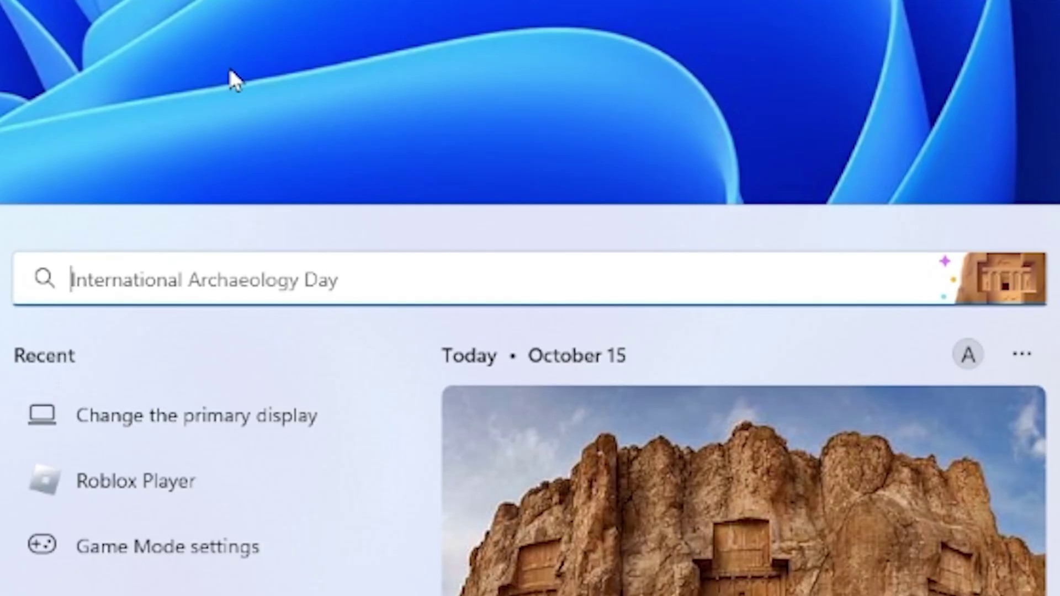
# Return to Power Options and expand the additional plans to reveal High performance.
pyautogui.write('edit')
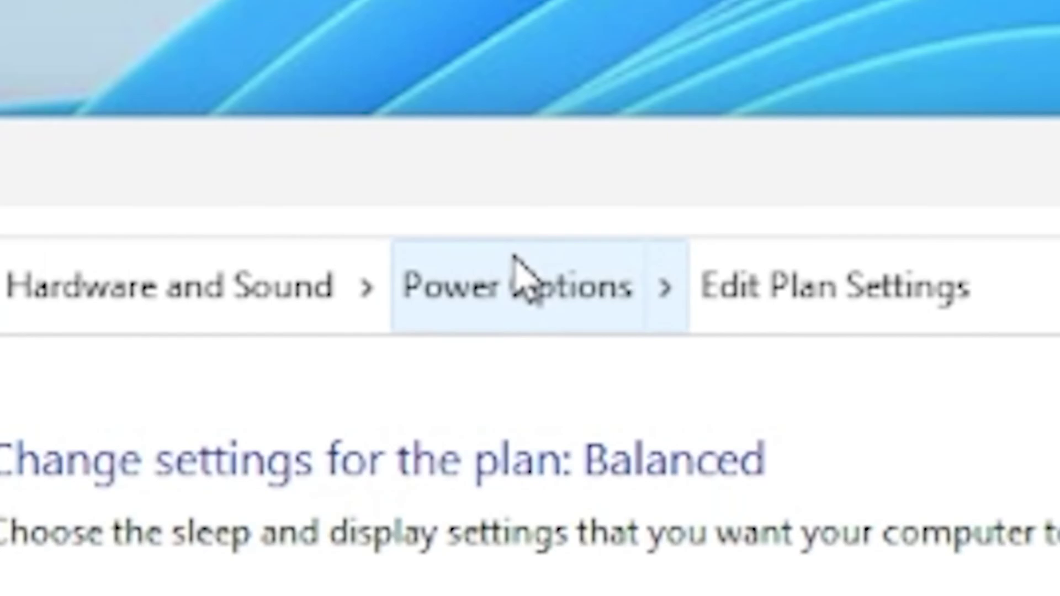
pyautogui.click(521, 273)
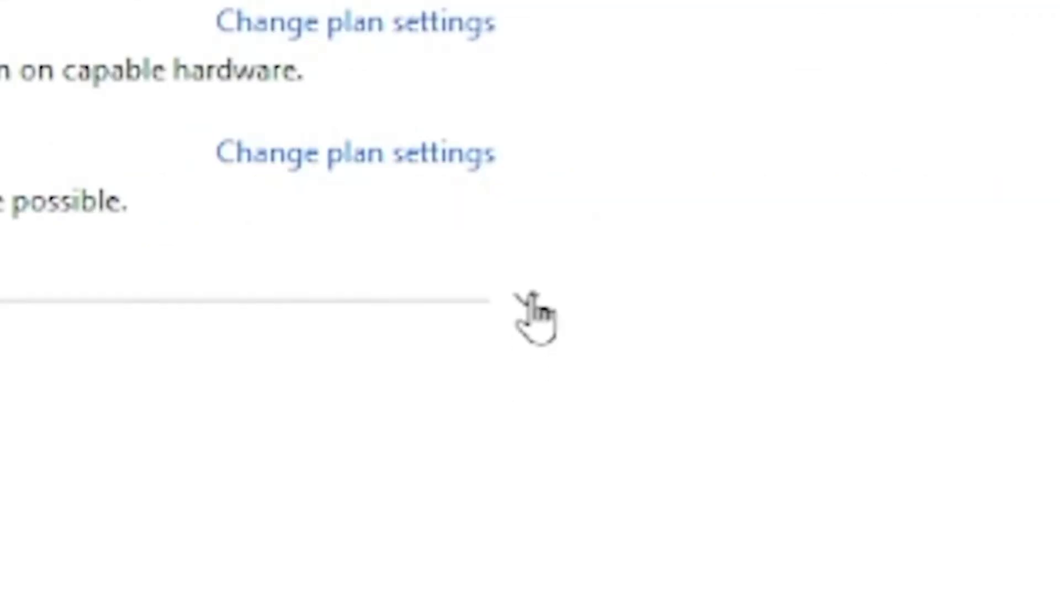
pyautogui.click(532, 296)
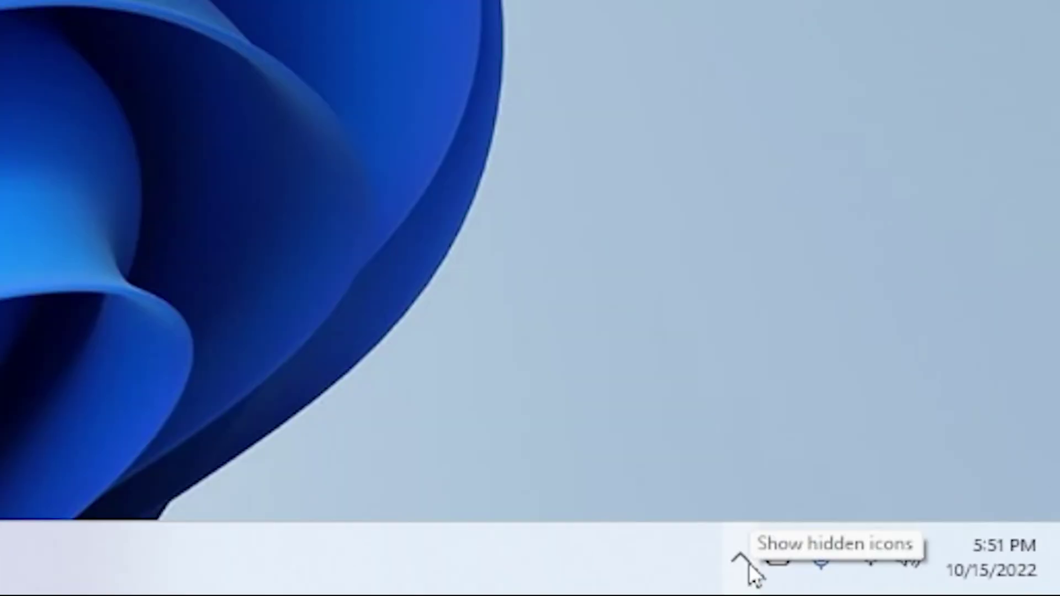
# Show the hidden tray icons and bring up Epic Games' exit menu.
pyautogui.click(750, 566)
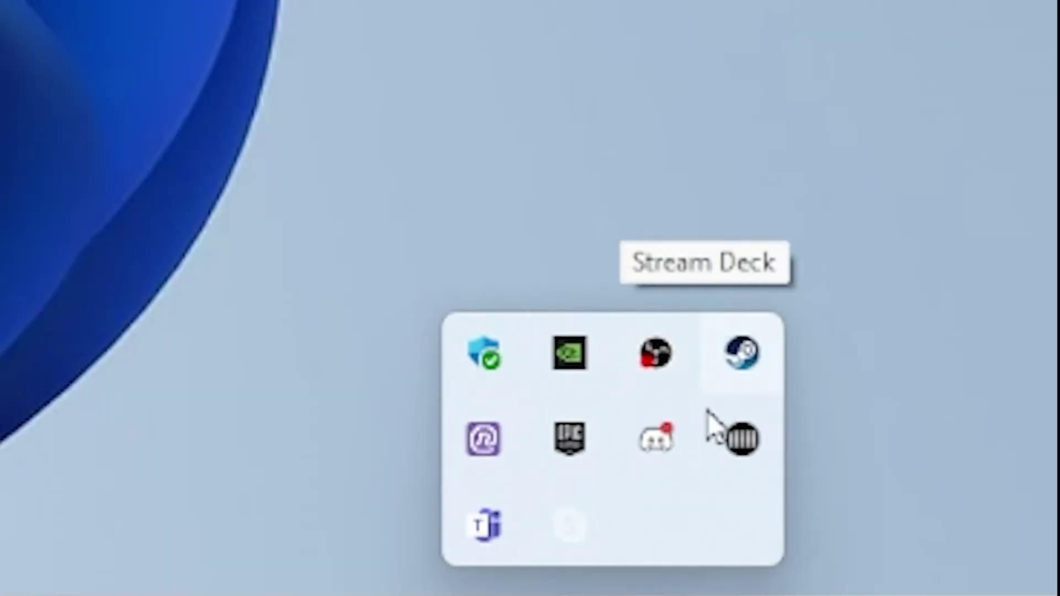
pyautogui.rightClick(575, 432)
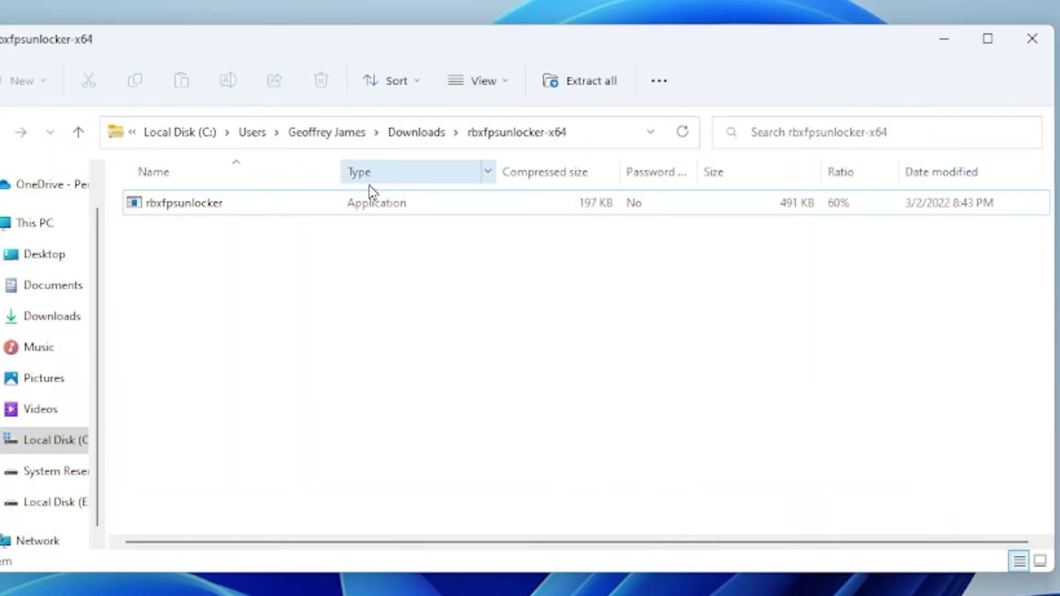
# Run rbxfpsunlocker from the rbxfpsunlocker-x64 download folder.
pyautogui.doubleClick(274, 205)
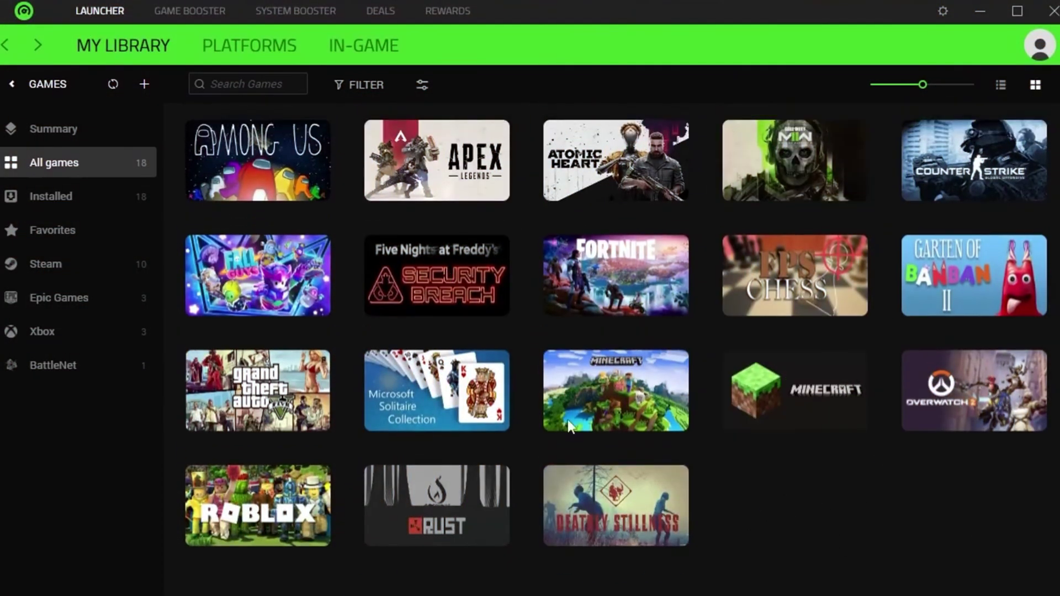
# Exclude Enable CPU Core from the Razer Cortex game boost settings.
pyautogui.click(189, 11)
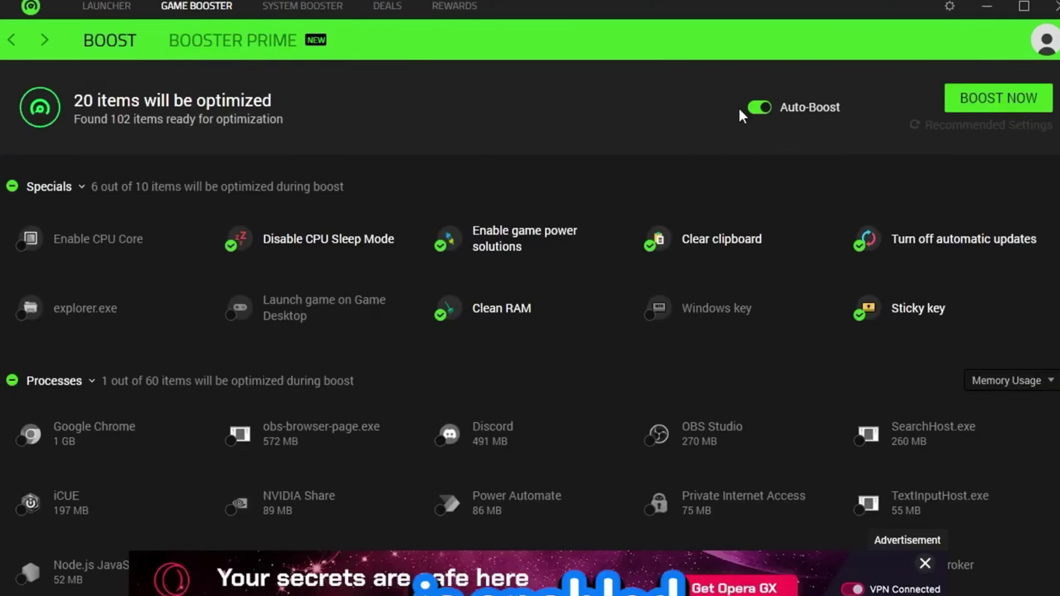
pyautogui.moveTo(126, 240)
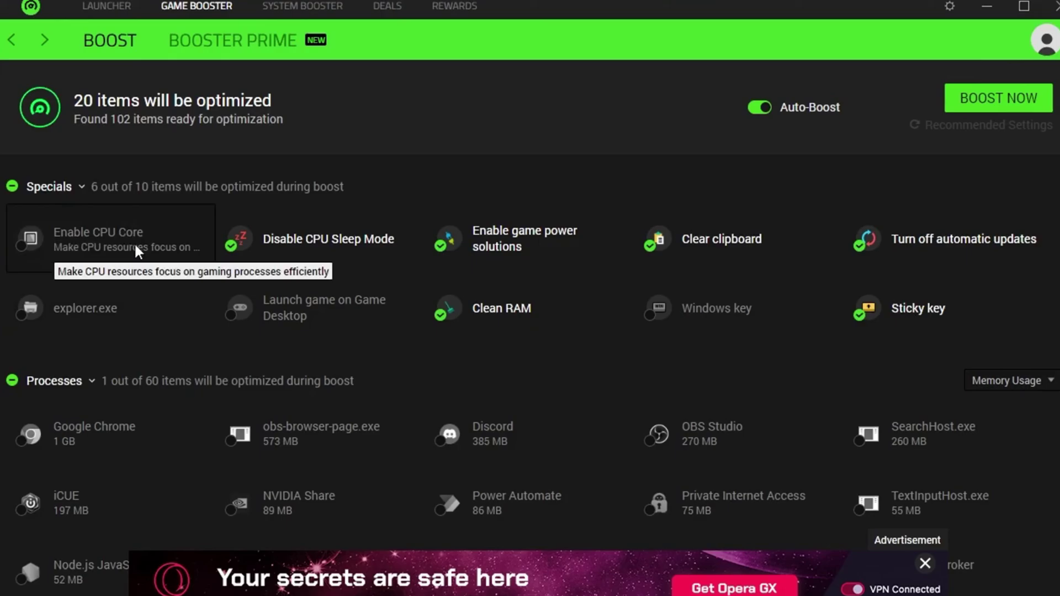
pyautogui.click(22, 243)
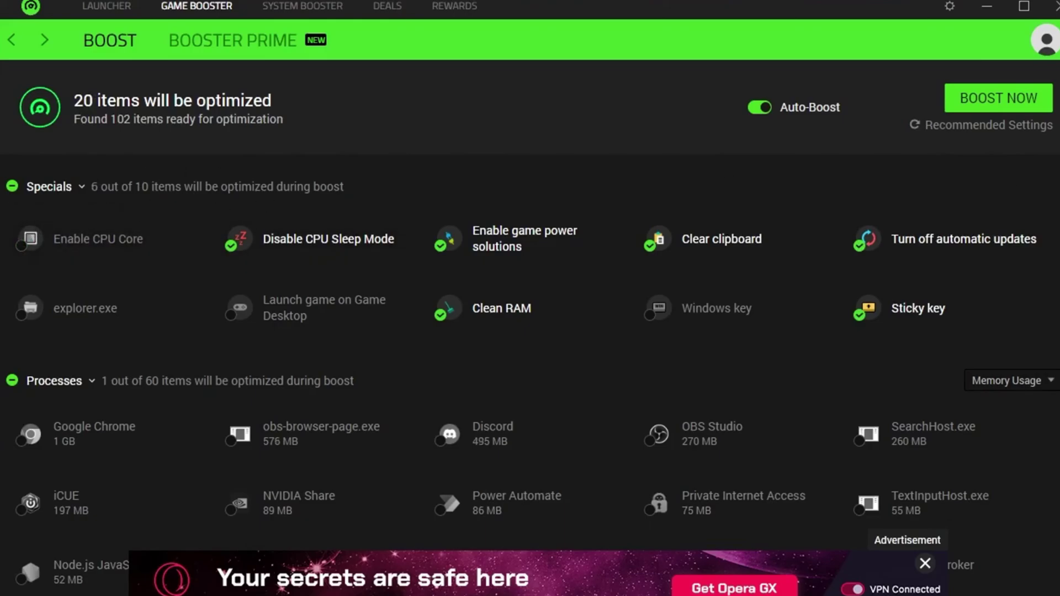
pyautogui.moveTo(320, 307)
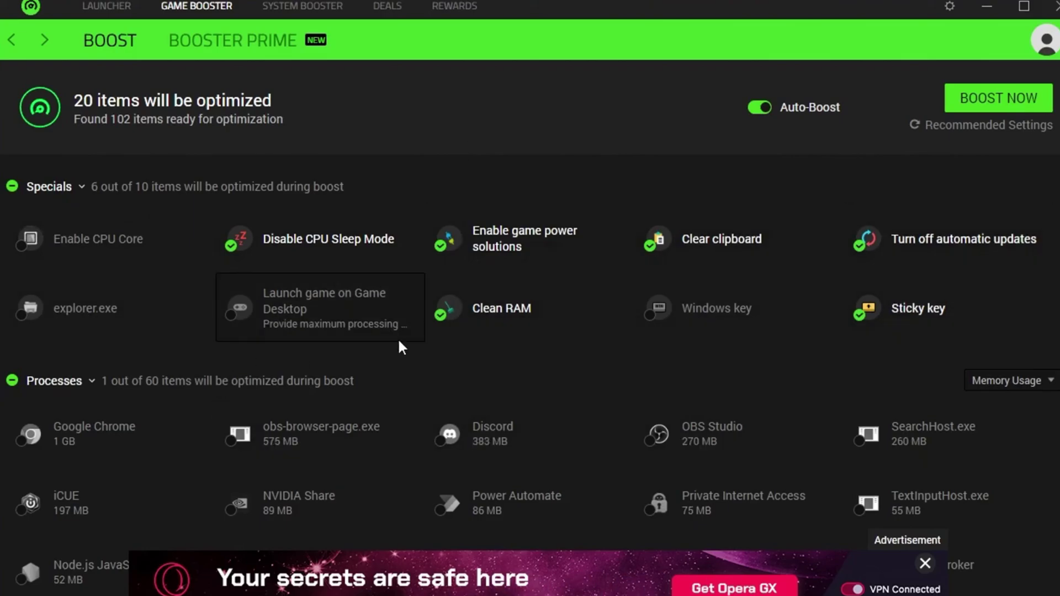
pyautogui.scroll(-3, 410, 333)
pyautogui.scroll(2, 75, 318)
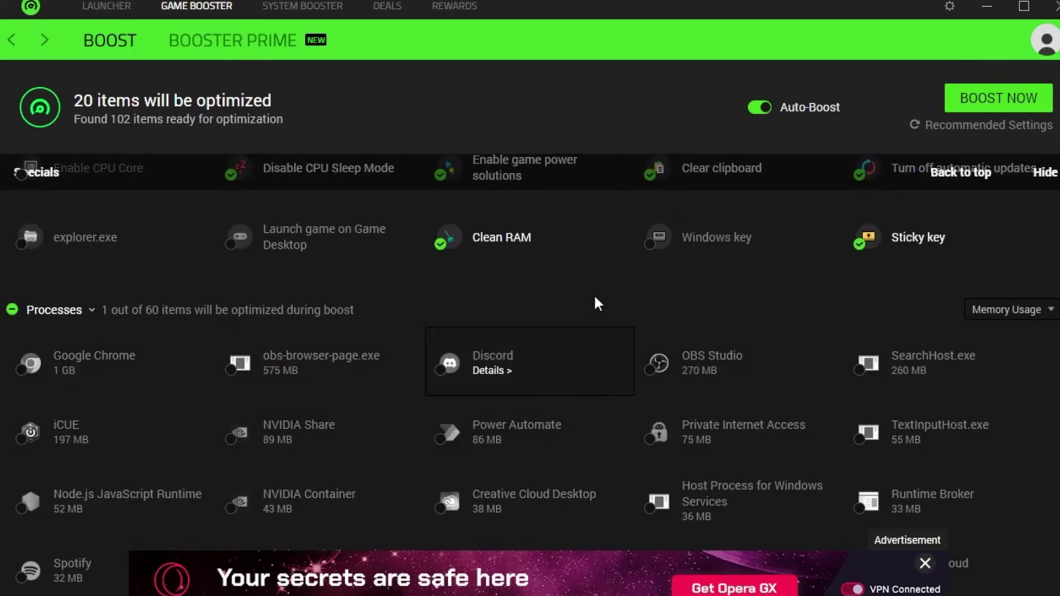
# Review the Processes list, leaving 20 items set for optimization.
pyautogui.scroll(-1, 646, 273)
pyautogui.scroll(-1, 649, 250)
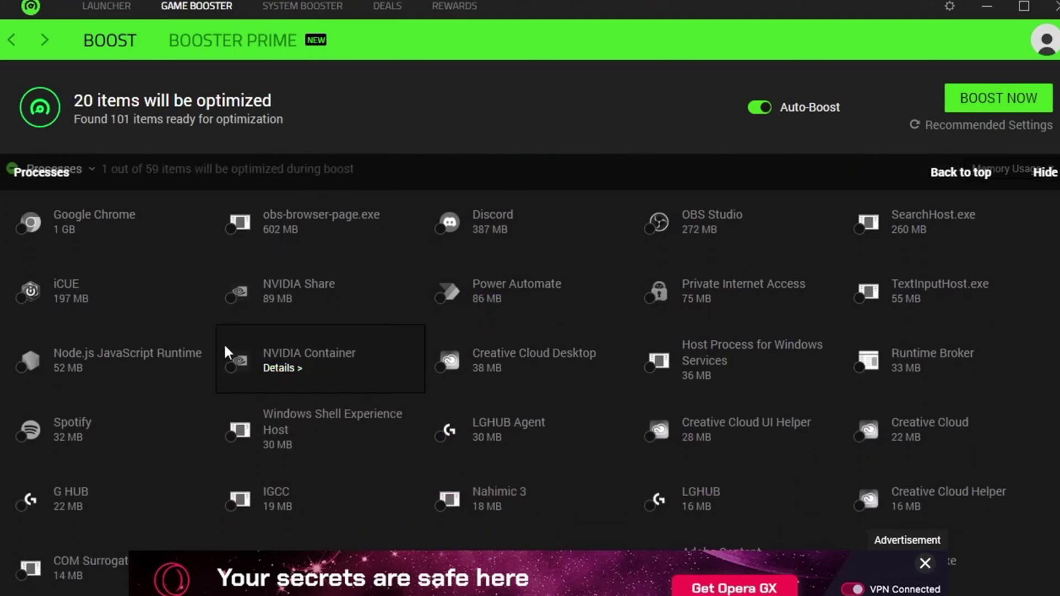
pyautogui.scroll(-1, 661, 479)
pyautogui.scroll(-2, 824, 364)
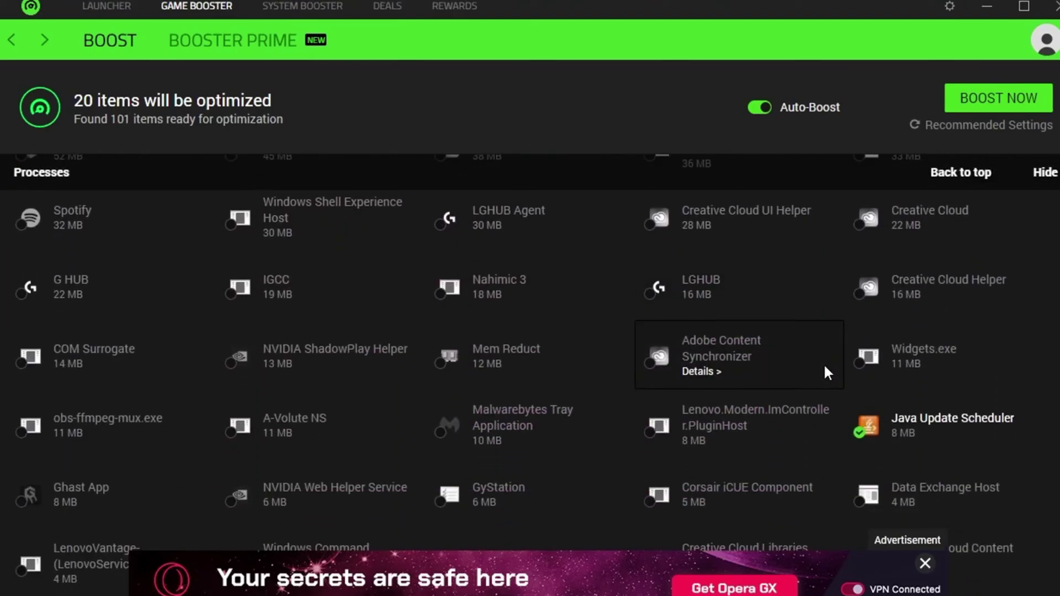
pyautogui.scroll(-1, 850, 356)
pyautogui.scroll(3, 763, 363)
pyautogui.scroll(-5, 773, 367)
pyautogui.scroll(-3, 653, 383)
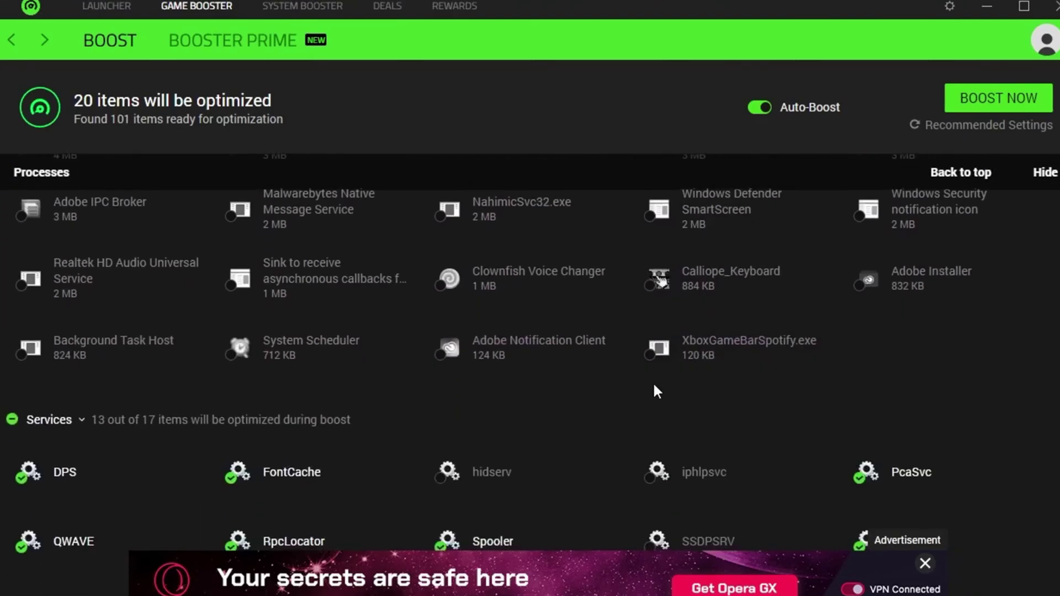
pyautogui.scroll(-3, 567, 382)
pyautogui.scroll(8, 482, 366)
pyautogui.scroll(10, 482, 367)
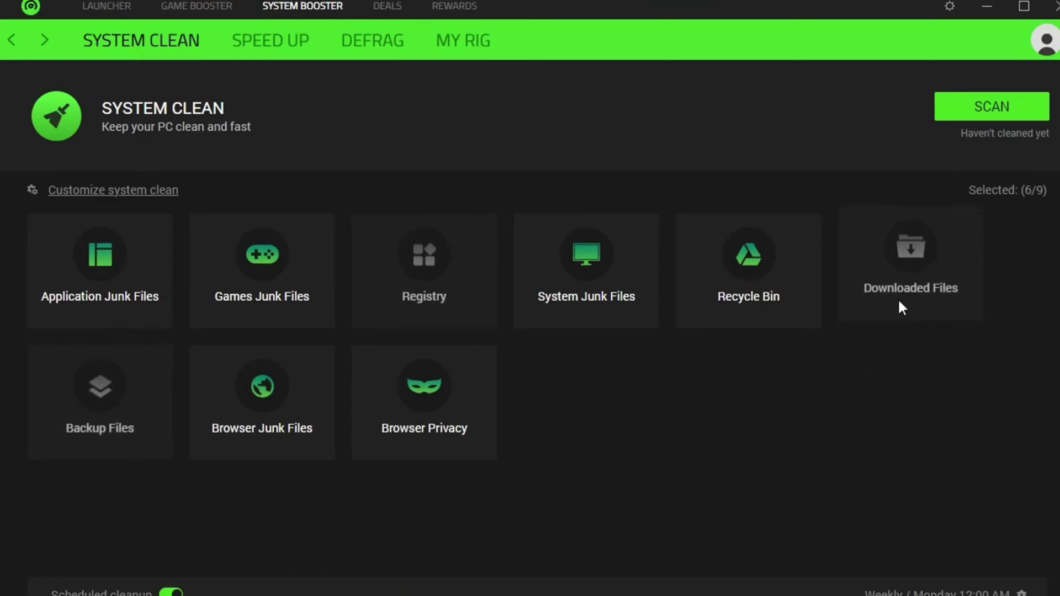
# Scan for junk, clean the 2.65 GB found, and dismiss the 1.78 GB summary.
pyautogui.click(988, 113)
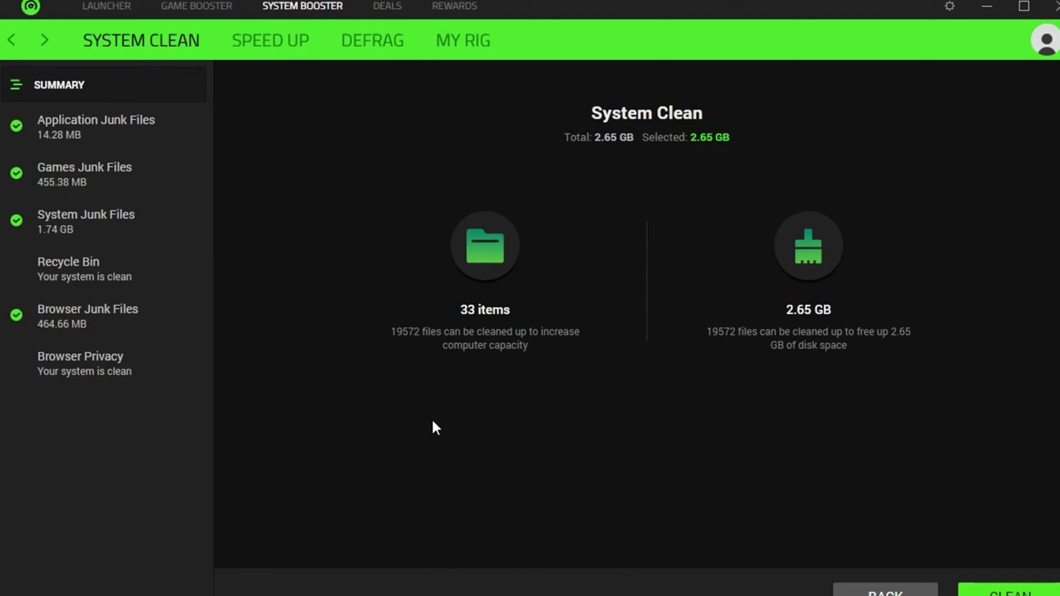
pyautogui.click(1006, 590)
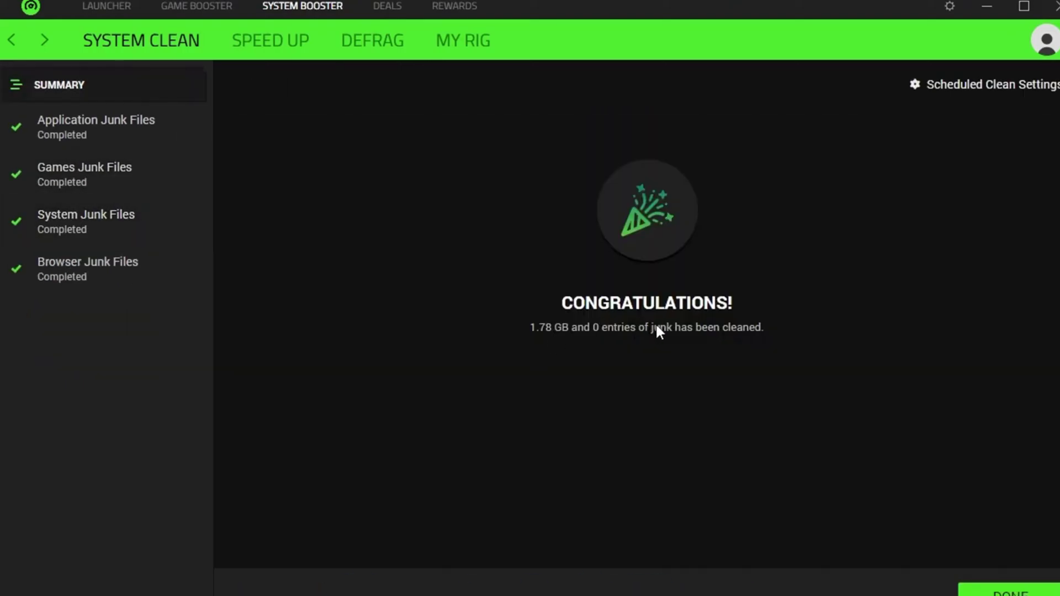
pyautogui.click(1009, 590)
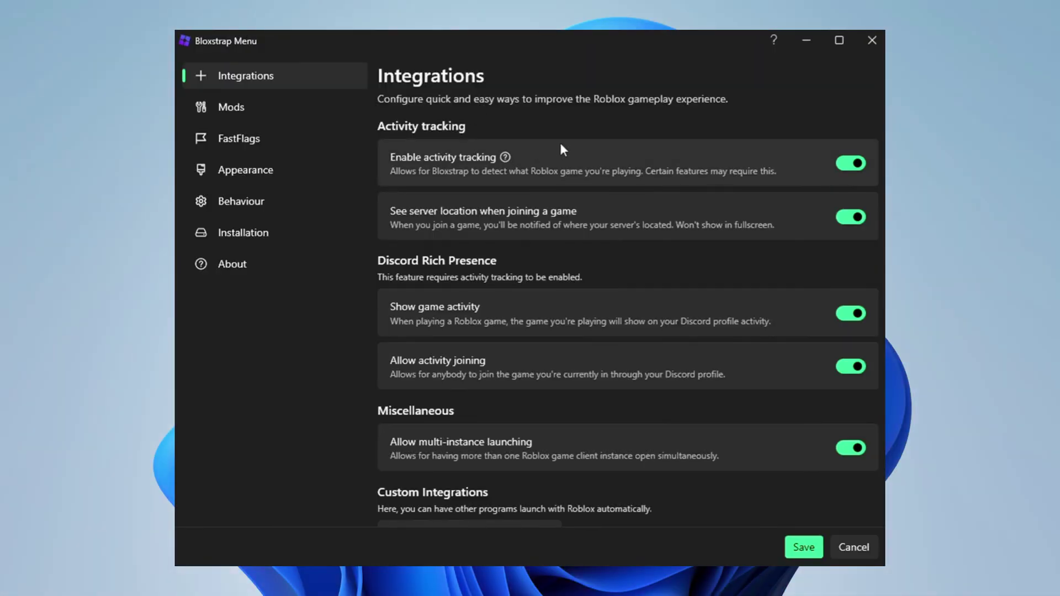
# Scroll through Bloxstrap's Integrations settings.
pyautogui.scroll(-2, 558, 145)
pyautogui.scroll(2, 552, 143)
pyautogui.scroll(-2, 514, 188)
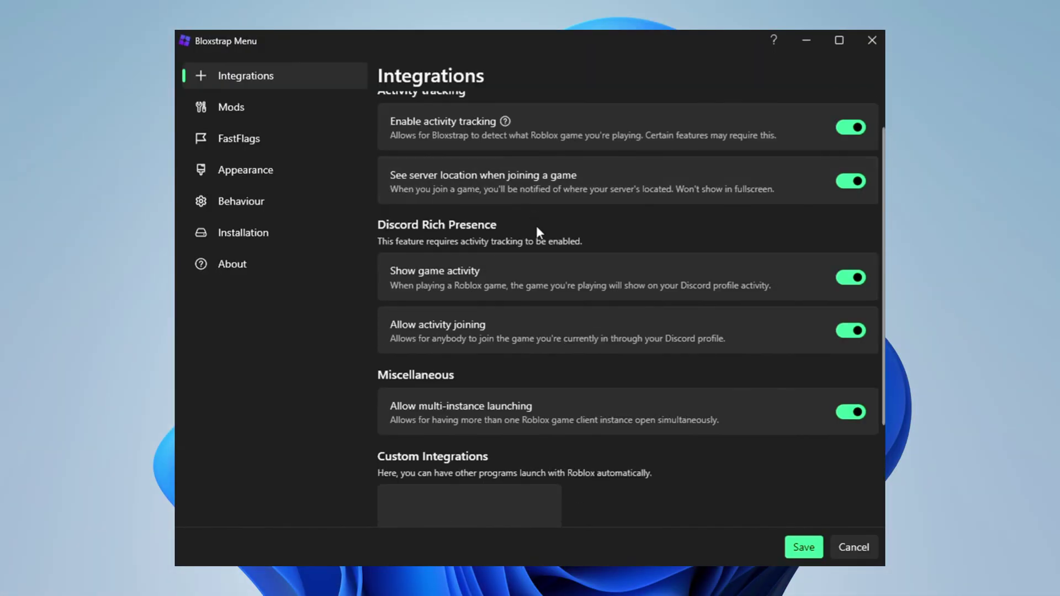
pyautogui.scroll(-3, 536, 226)
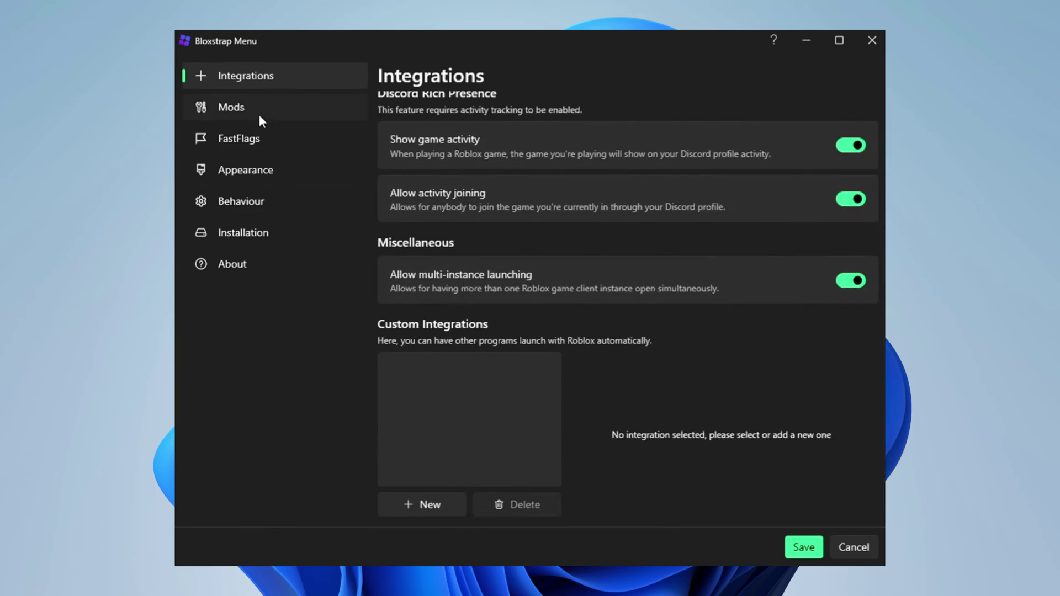
# Review the Mods page presets without changing any of them.
pyautogui.click(258, 112)
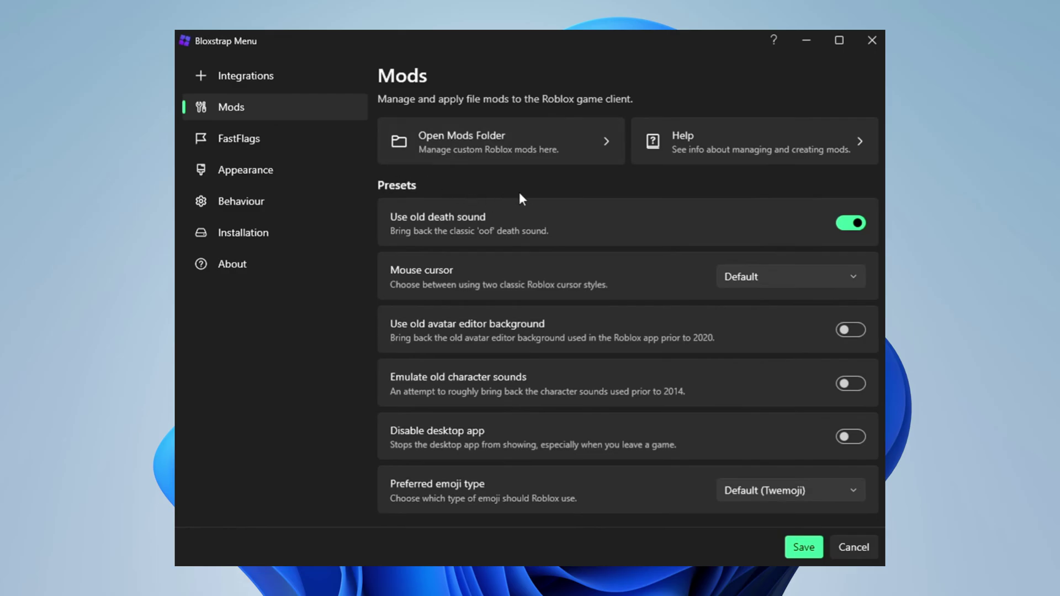
pyautogui.scroll(-3, 522, 197)
pyautogui.scroll(3, 534, 248)
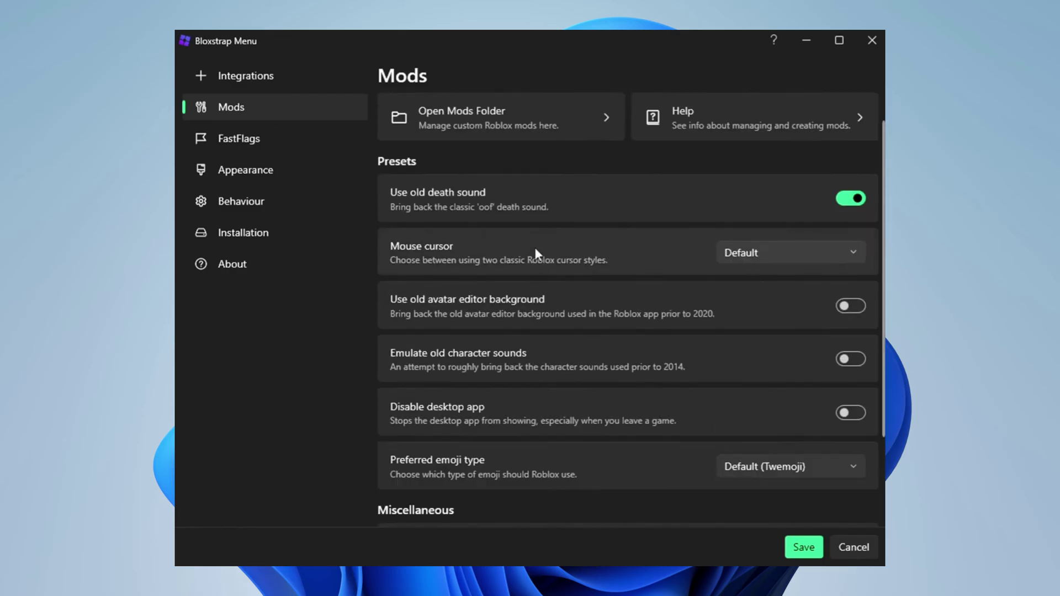
pyautogui.scroll(-3, 523, 320)
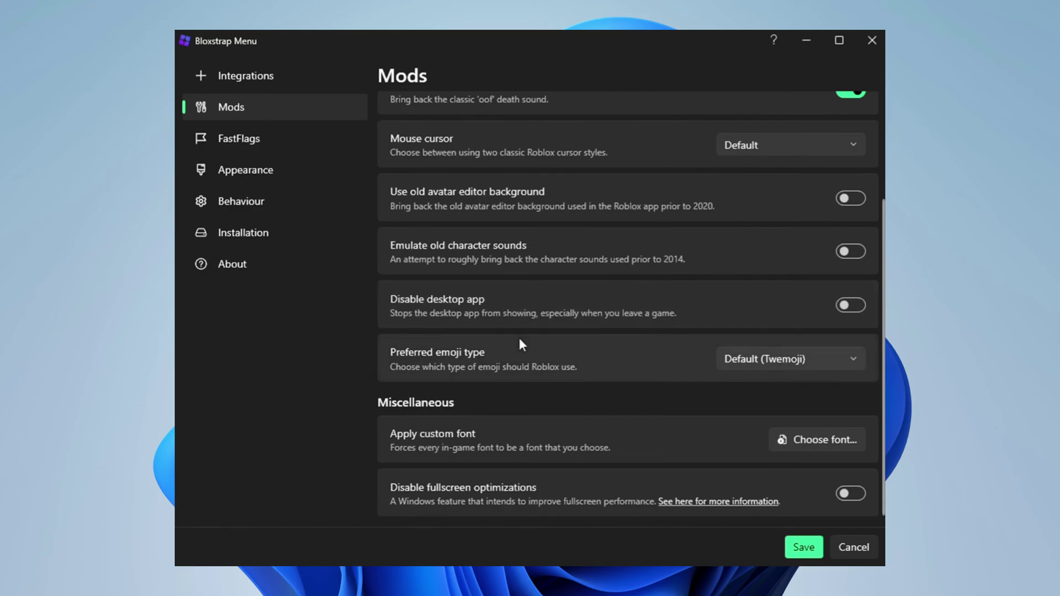
# On the FastFlags page, replace the 450 framerate limit with 99999999.
pyautogui.click(300, 149)
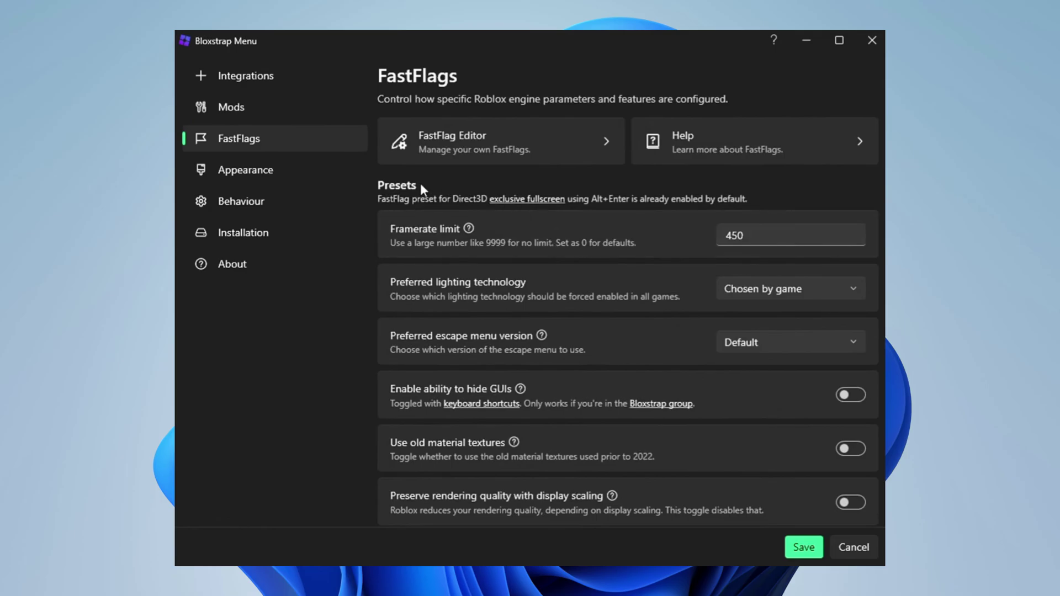
pyautogui.scroll(-1, 419, 181)
pyautogui.click(747, 170)
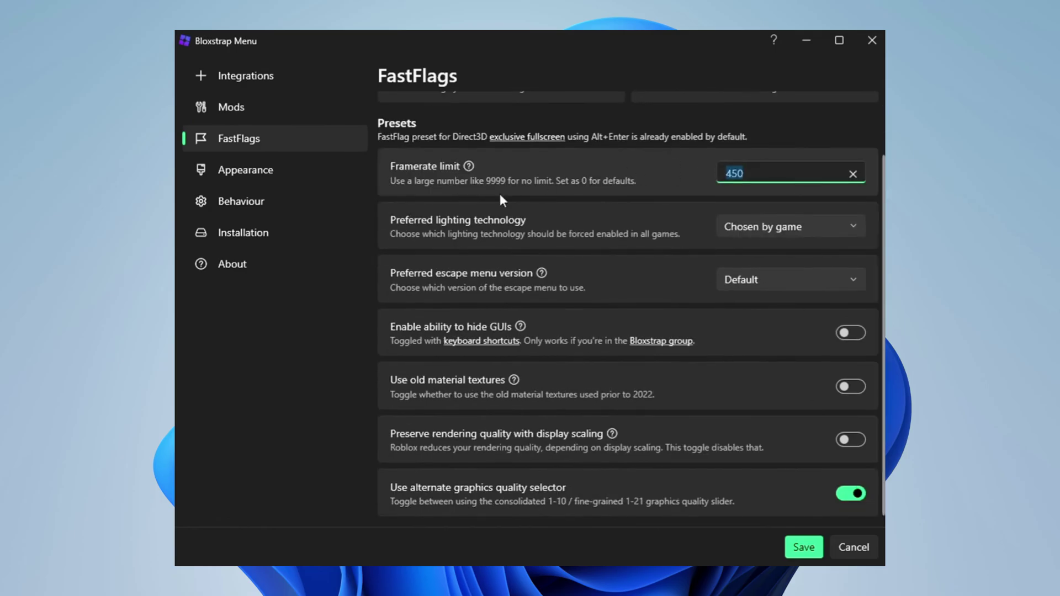
pyautogui.write('99999999')
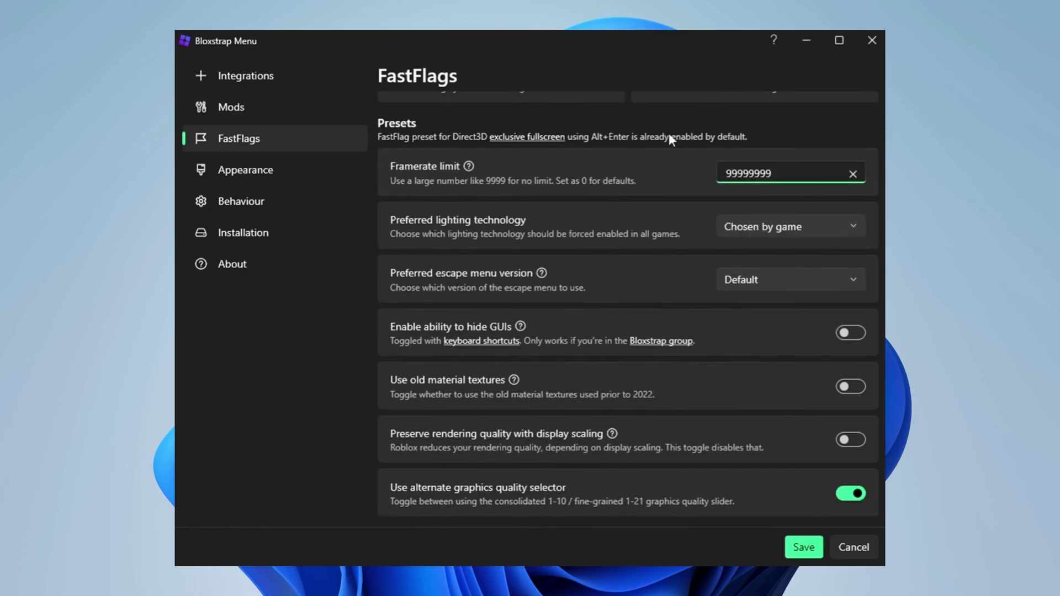
pyautogui.click(793, 138)
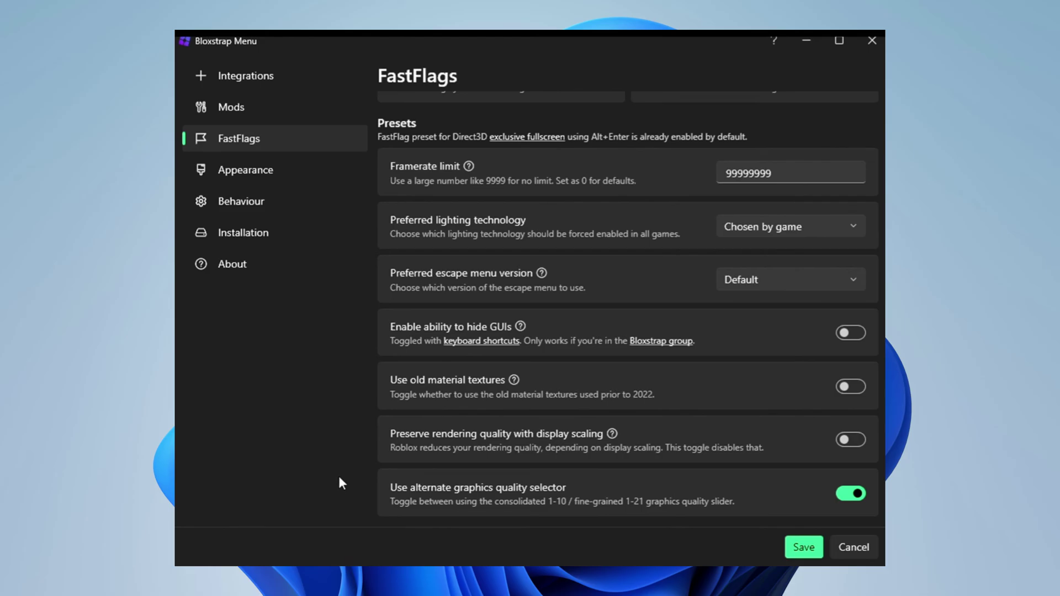
pyautogui.scroll(3, 497, 439)
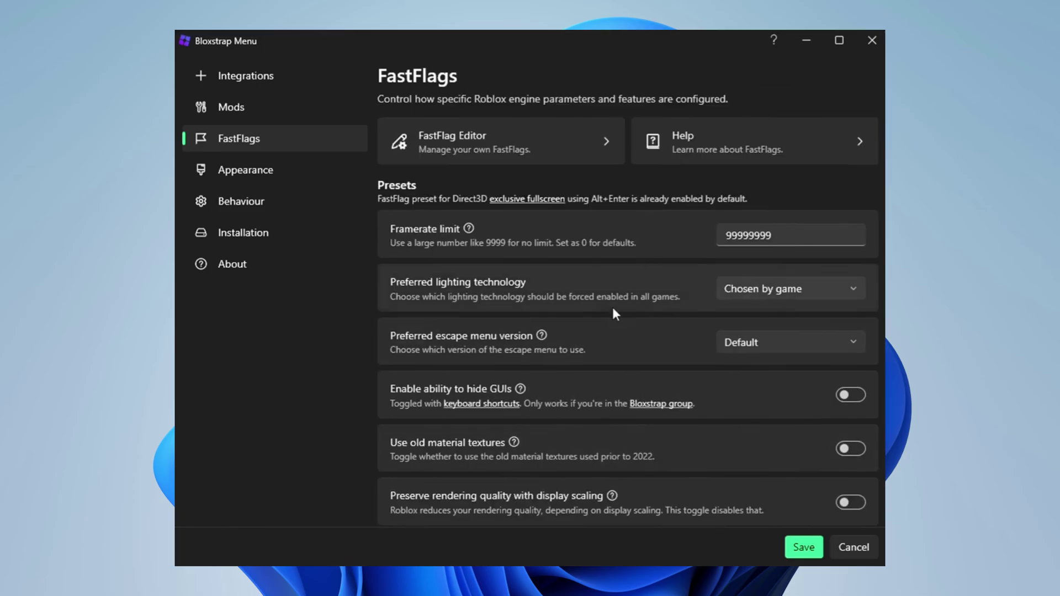
# Add a custom FastFlag named FFlagDebugSkyGray with value true in the FastFlag Editor.
pyautogui.click(509, 131)
pyautogui.click(486, 131)
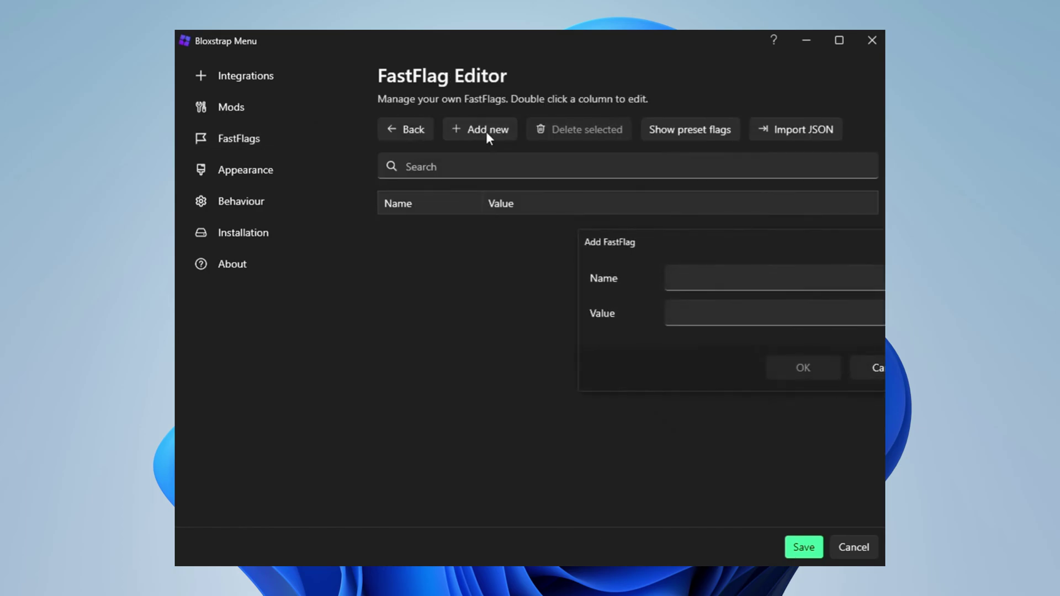
pyautogui.click(701, 276)
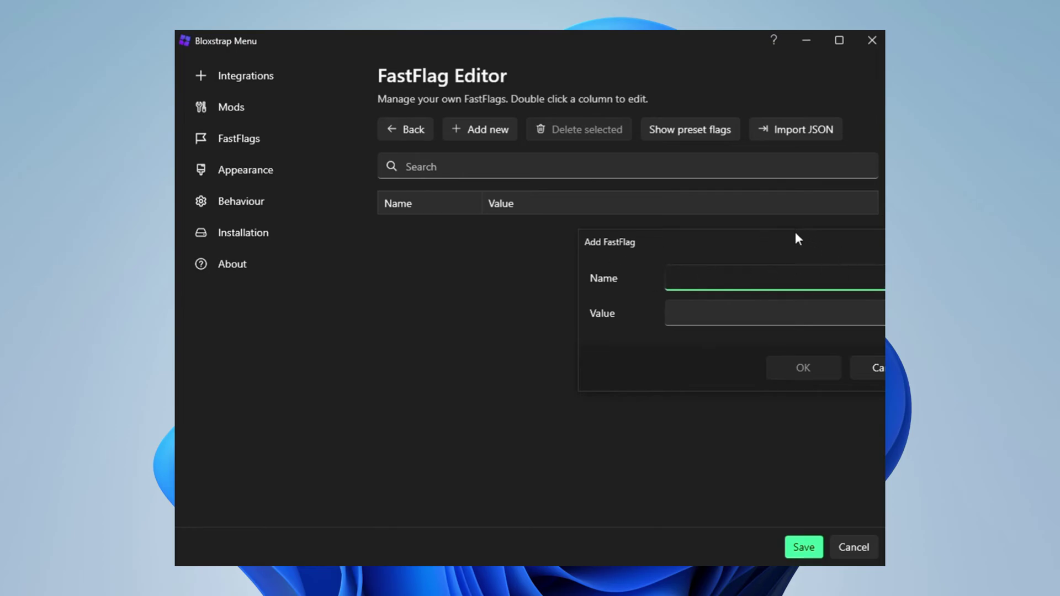
pyautogui.write('FFlagDebugSkyGray')
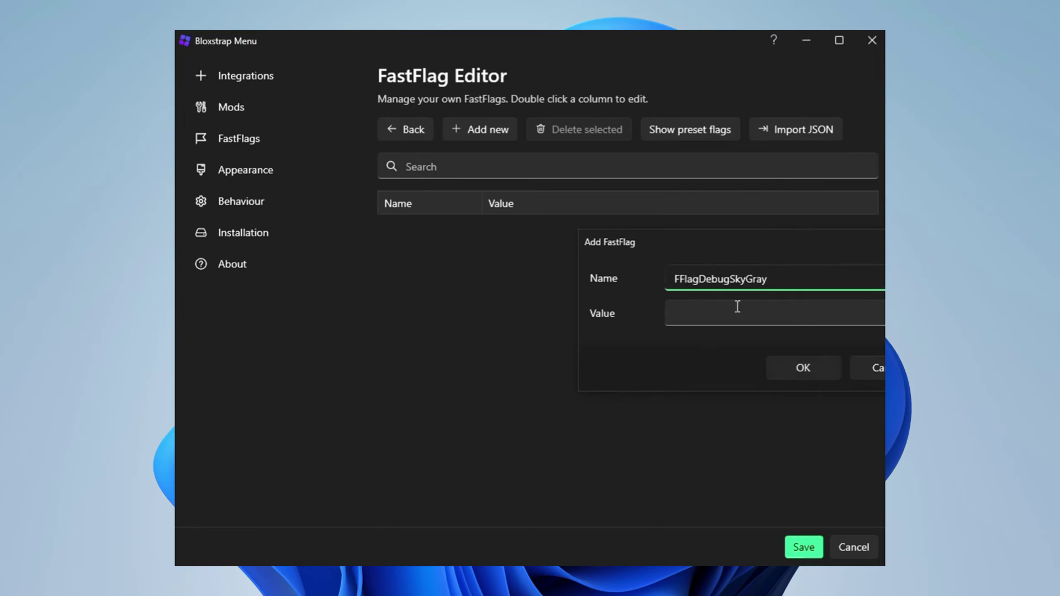
pyautogui.click(757, 310)
pyautogui.write('t')
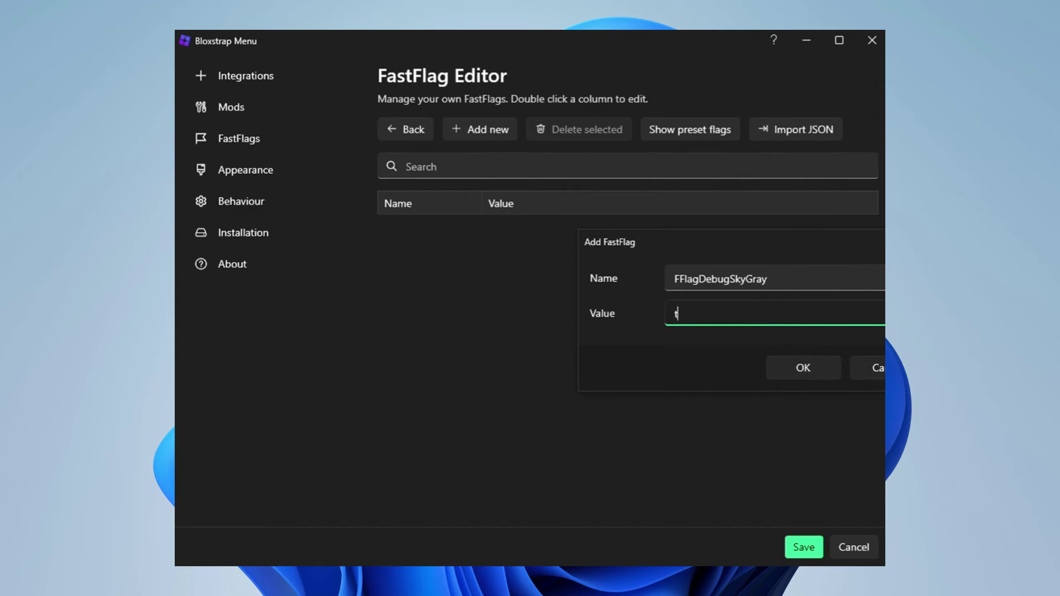
pyautogui.write('rue')
pyautogui.click(793, 363)
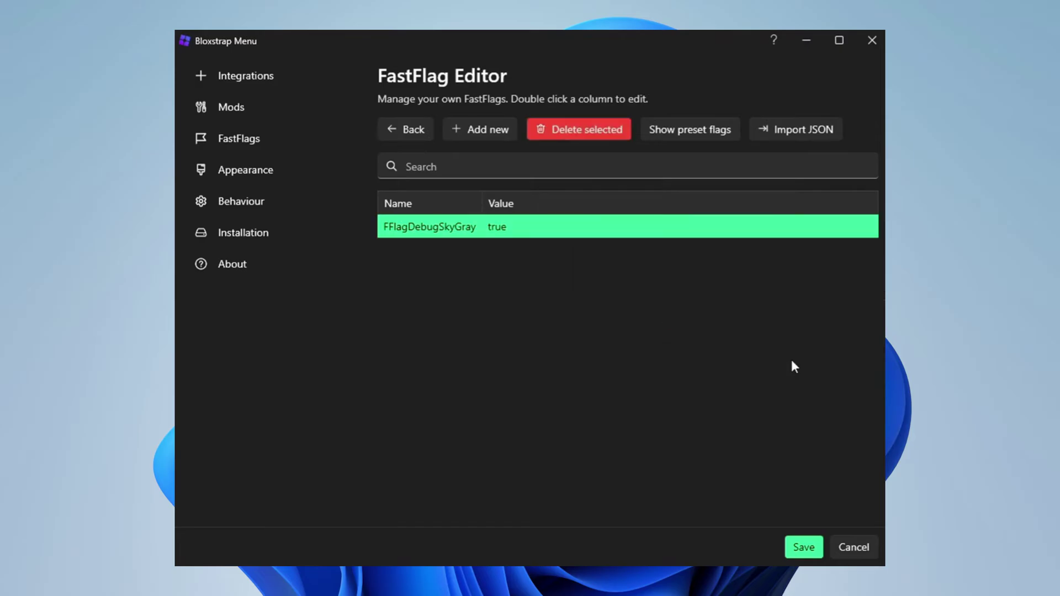
# Save and close Bloxstrap, then launch Windows Run and enter %Temp%.
pyautogui.click(804, 547)
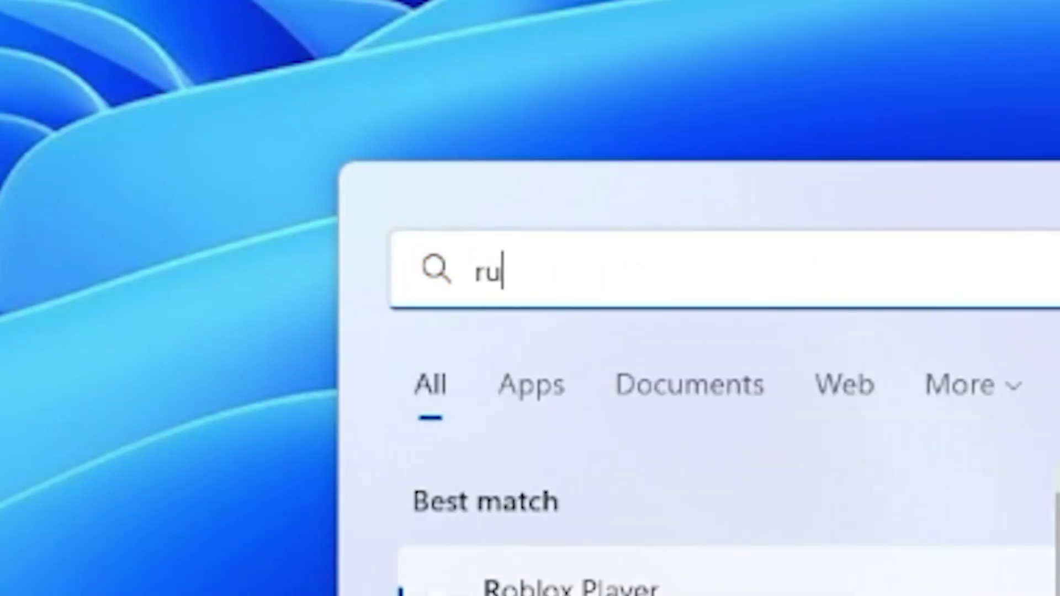
pyautogui.write('n')
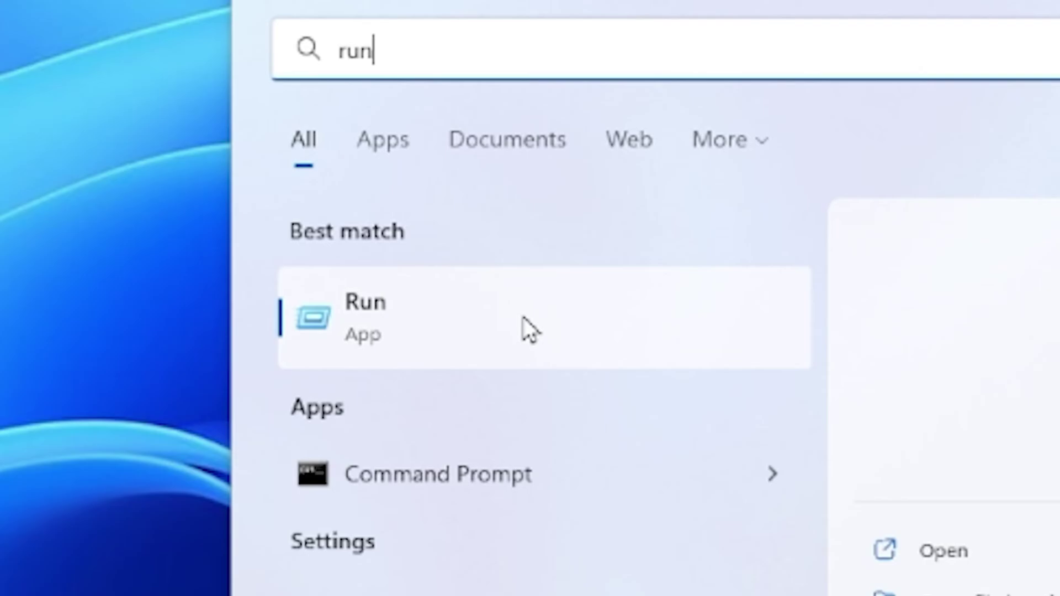
pyautogui.click(523, 329)
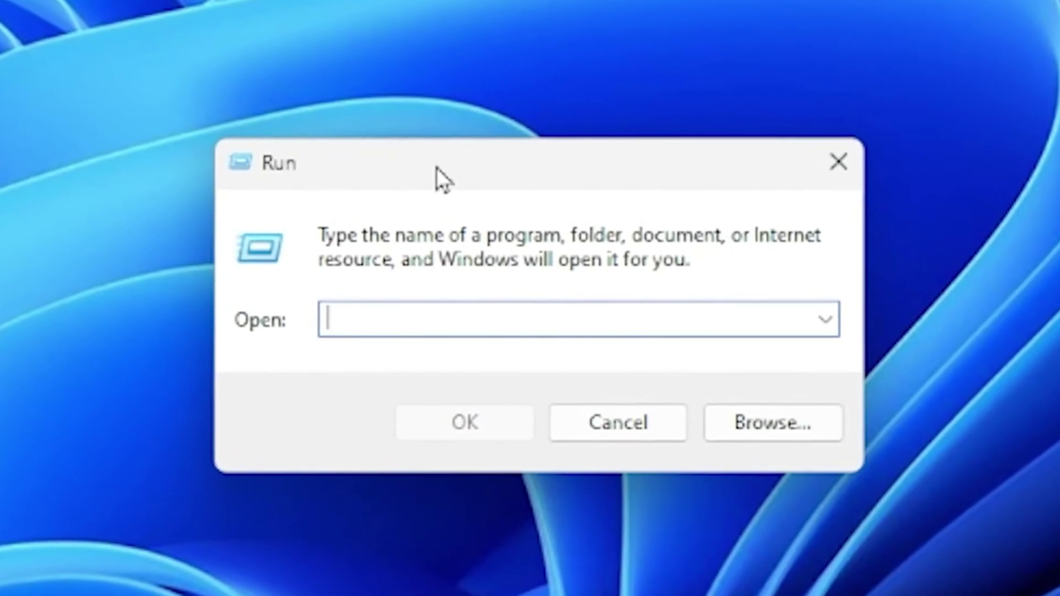
pyautogui.write('%T')
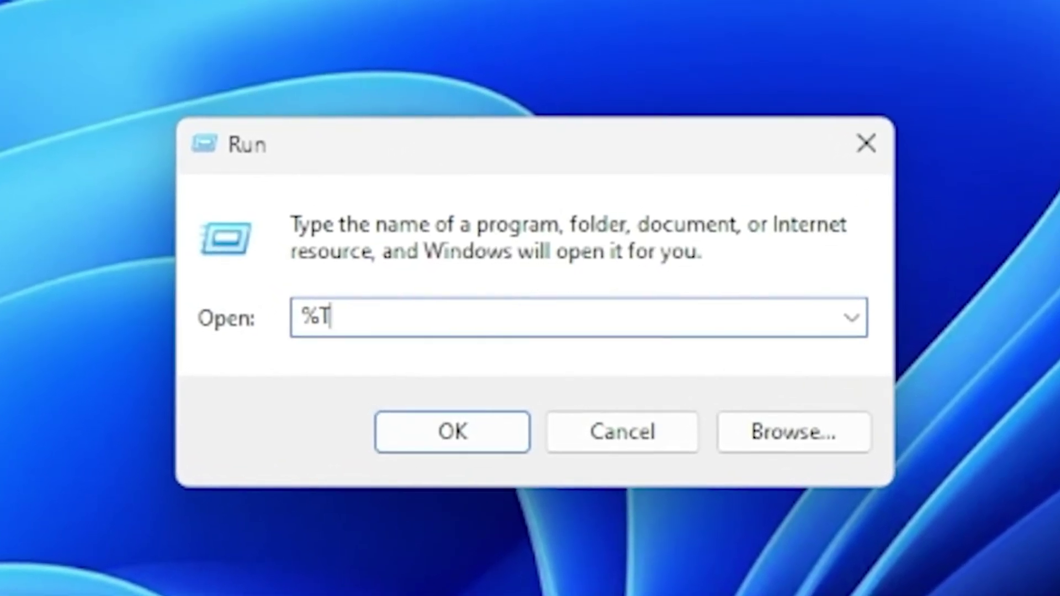
pyautogui.write('emp')
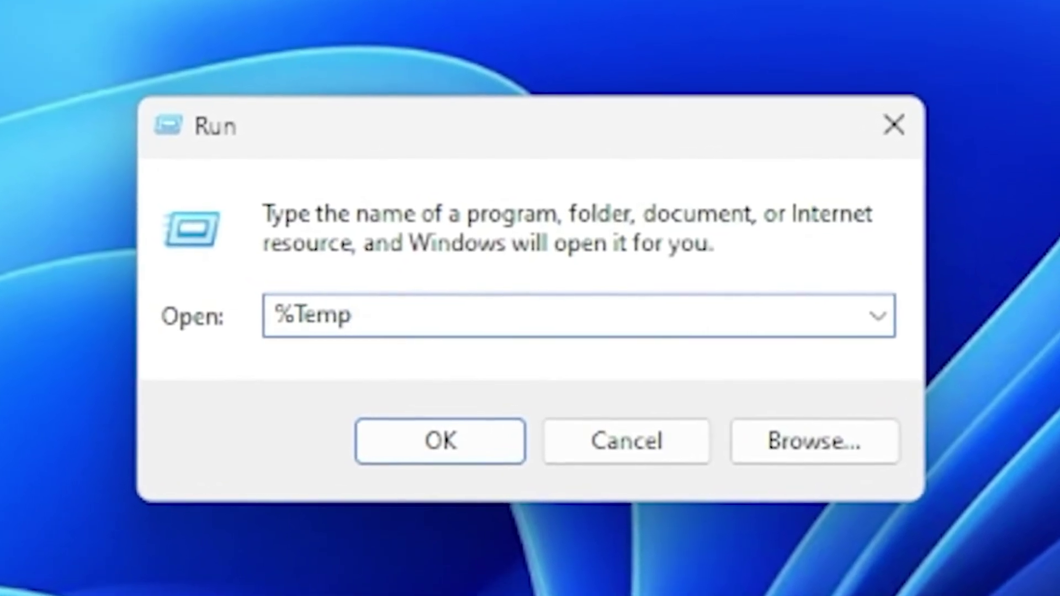
pyautogui.write('%')
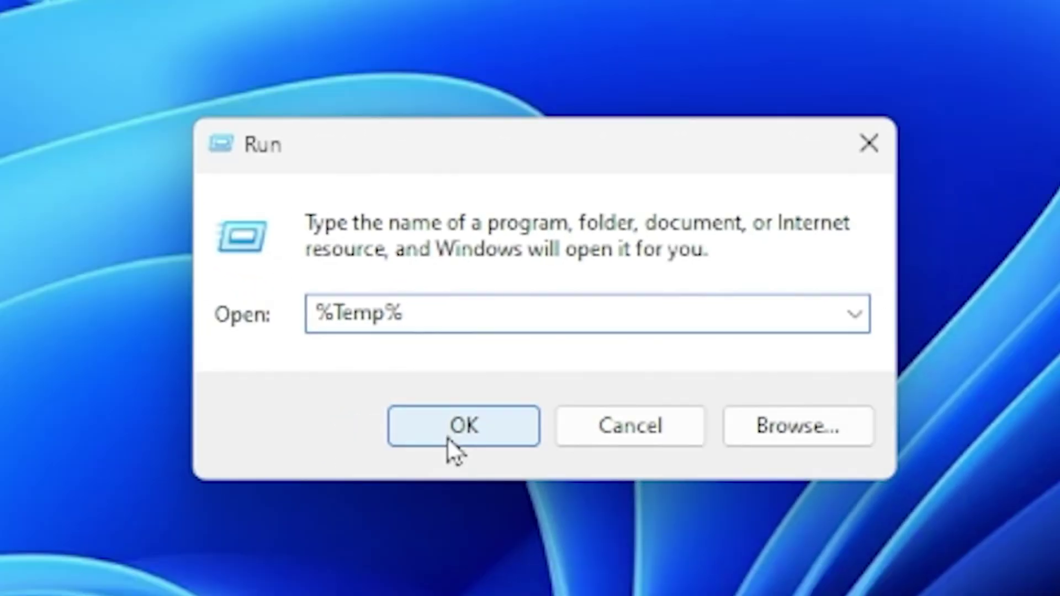
# Open the Temp folder and delete all 1,046 items to the Recycle Bin.
pyautogui.click(446, 437)
pyautogui.scroll(10, 774, 336)
pyautogui.scroll(10, 773, 336)
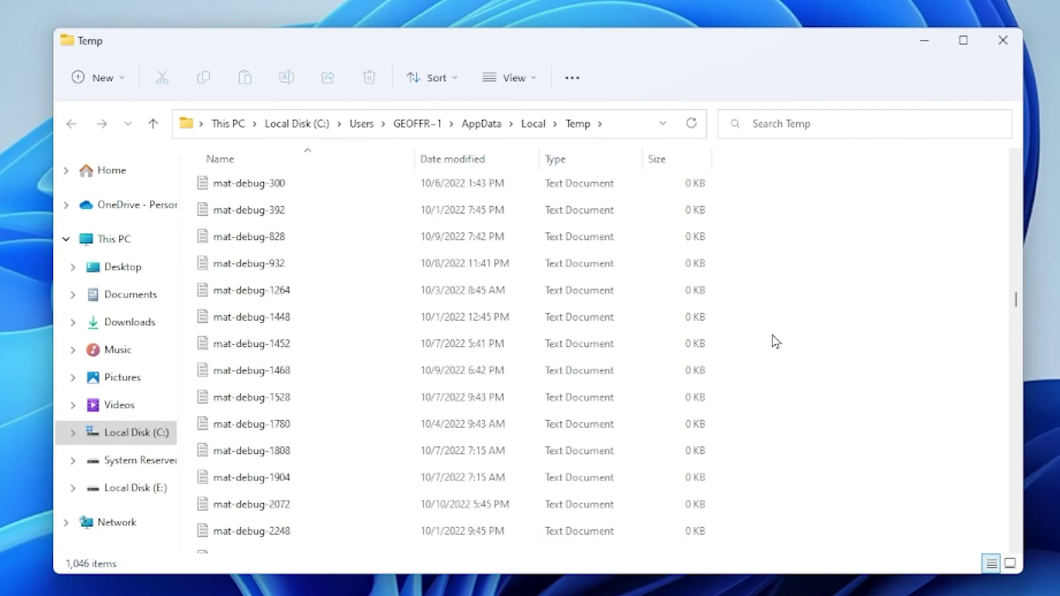
pyautogui.scroll(10, 773, 336)
pyautogui.scroll(10, 773, 336)
pyautogui.scroll(-1, 788, 327)
pyautogui.scroll(-1, 789, 327)
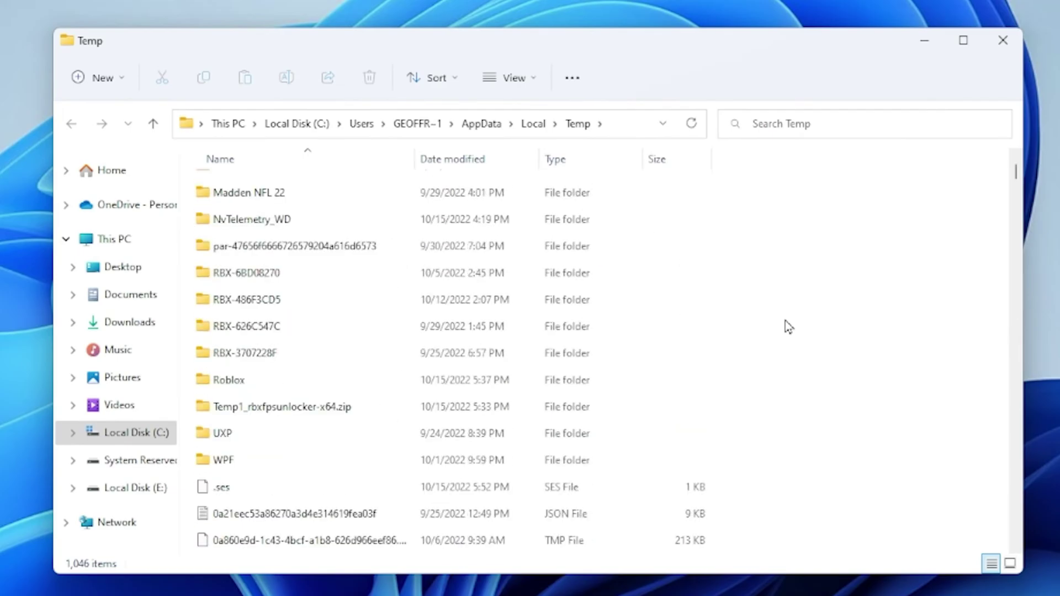
pyautogui.scroll(2, 789, 327)
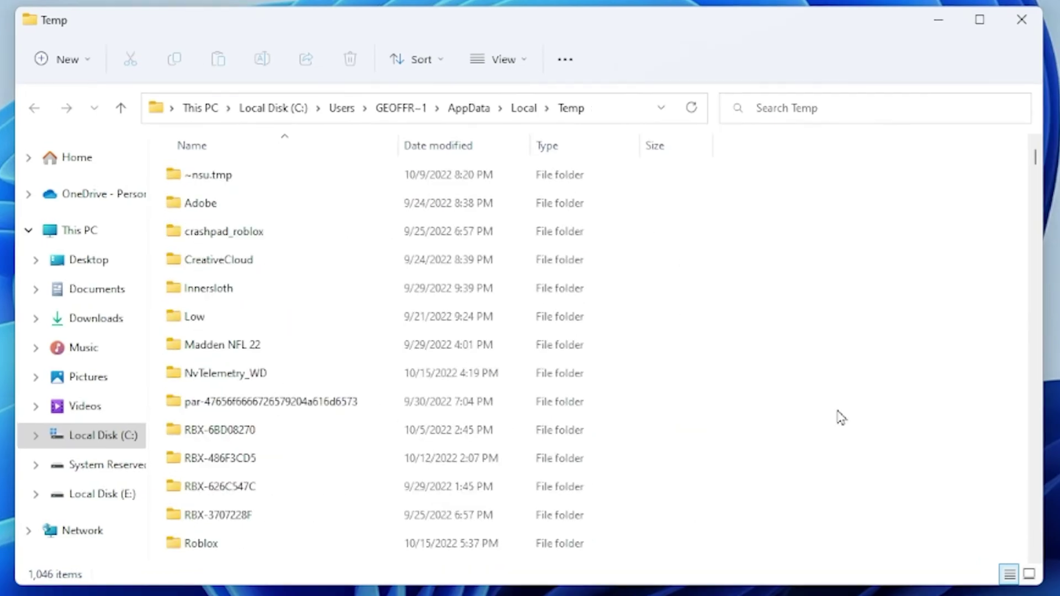
pyautogui.hotkey('ctrl', 'a')
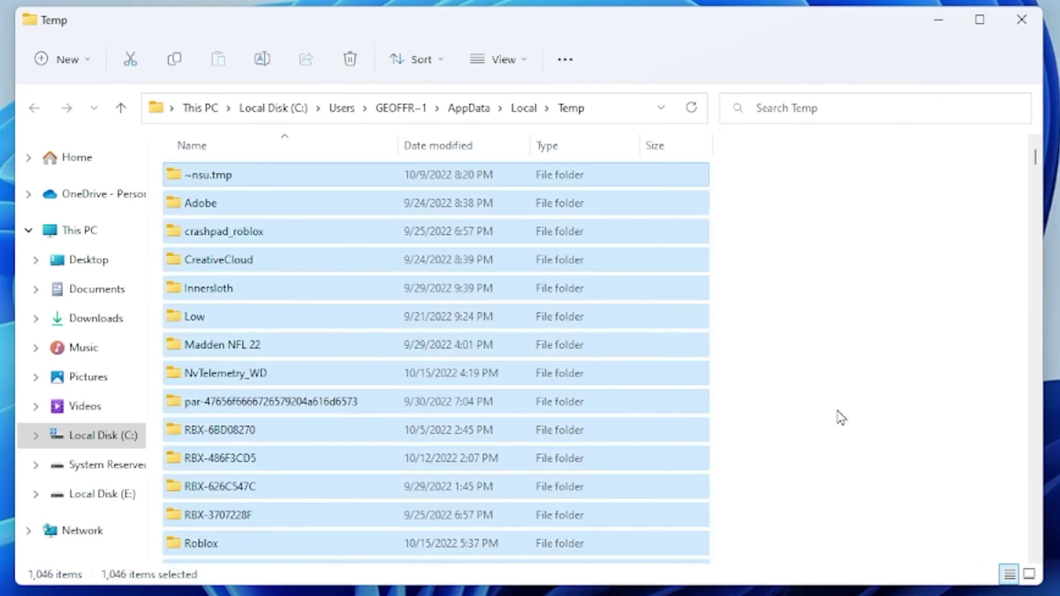
pyautogui.scroll(-4, 817, 417)
pyautogui.scroll(-2, 818, 417)
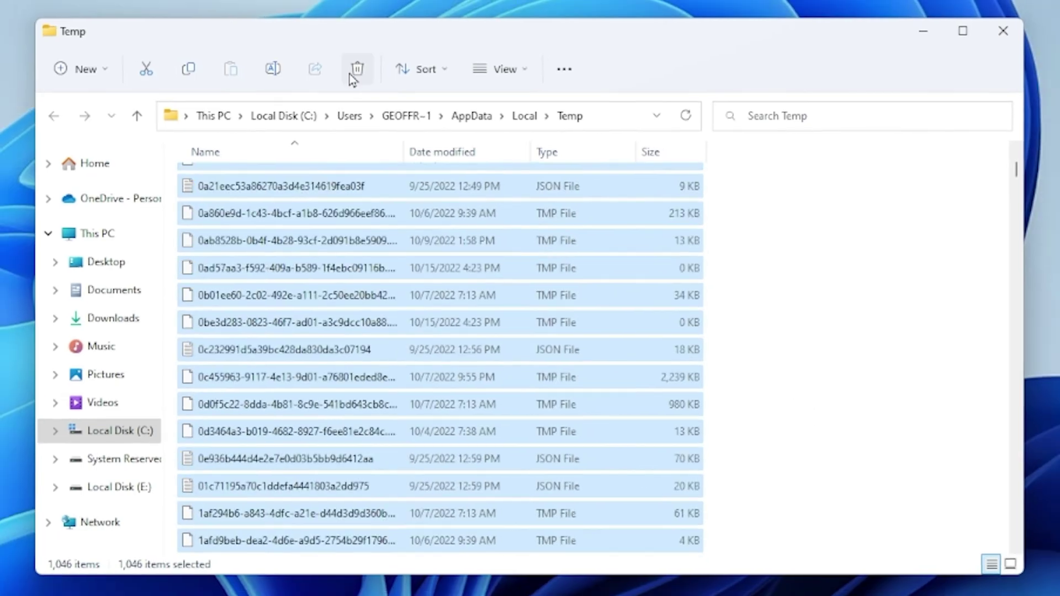
pyautogui.click(353, 68)
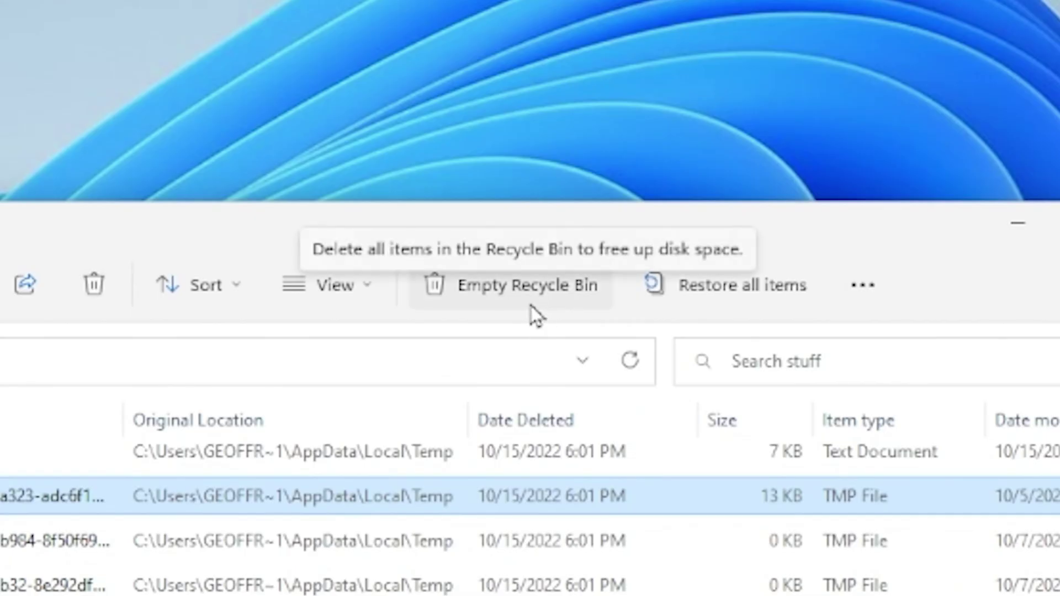
# Empty the Recycle Bin, confirming permanent deletion of the recycled temp files.
pyautogui.click(531, 307)
pyautogui.click(600, 316)
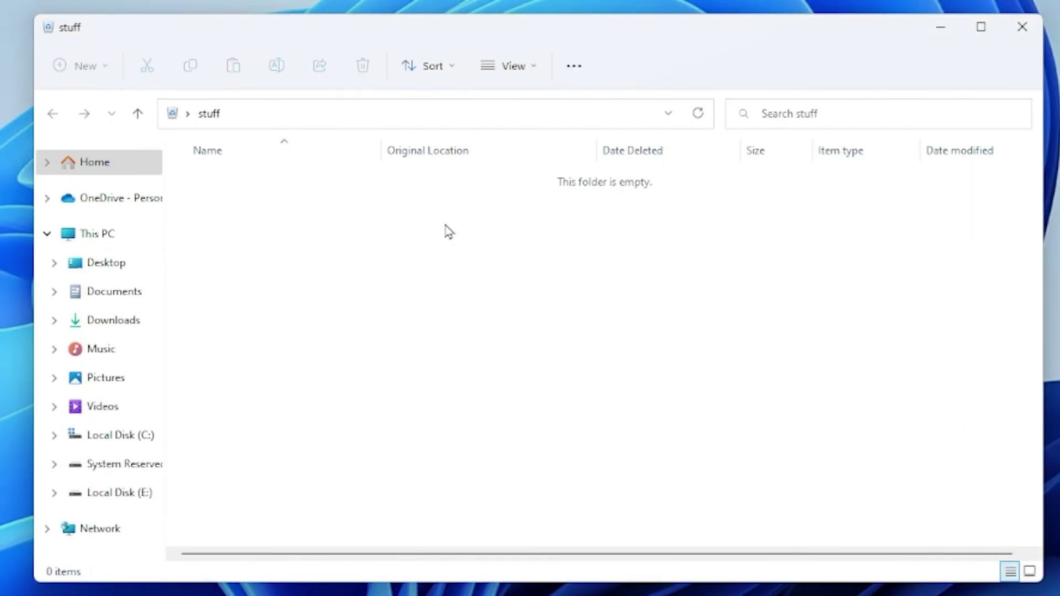